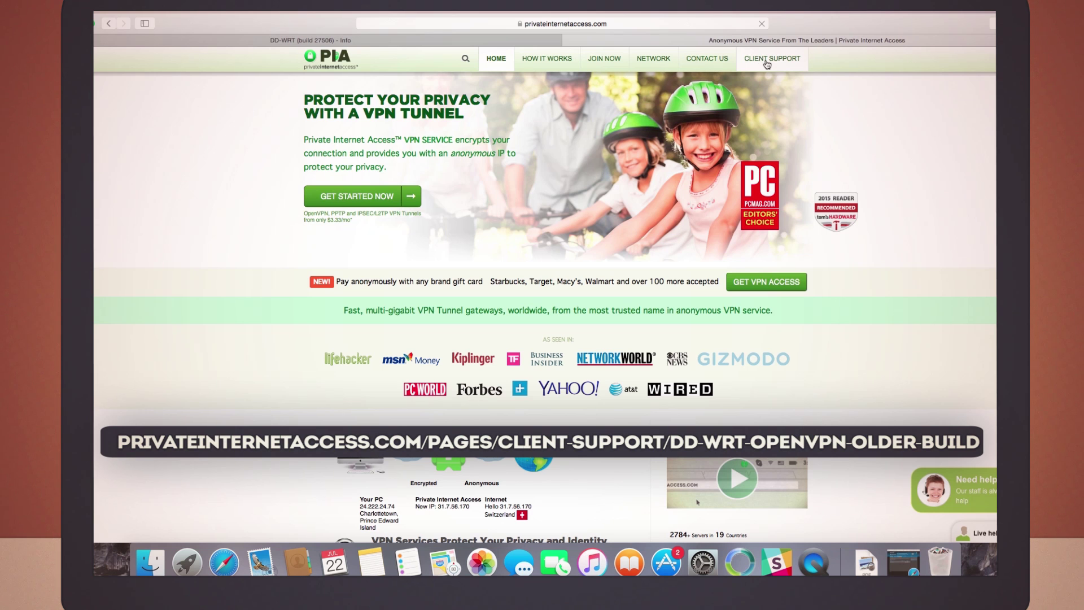
Download the default OpenVPN configuration files from PIA's Client Support page
left_click(767, 64)
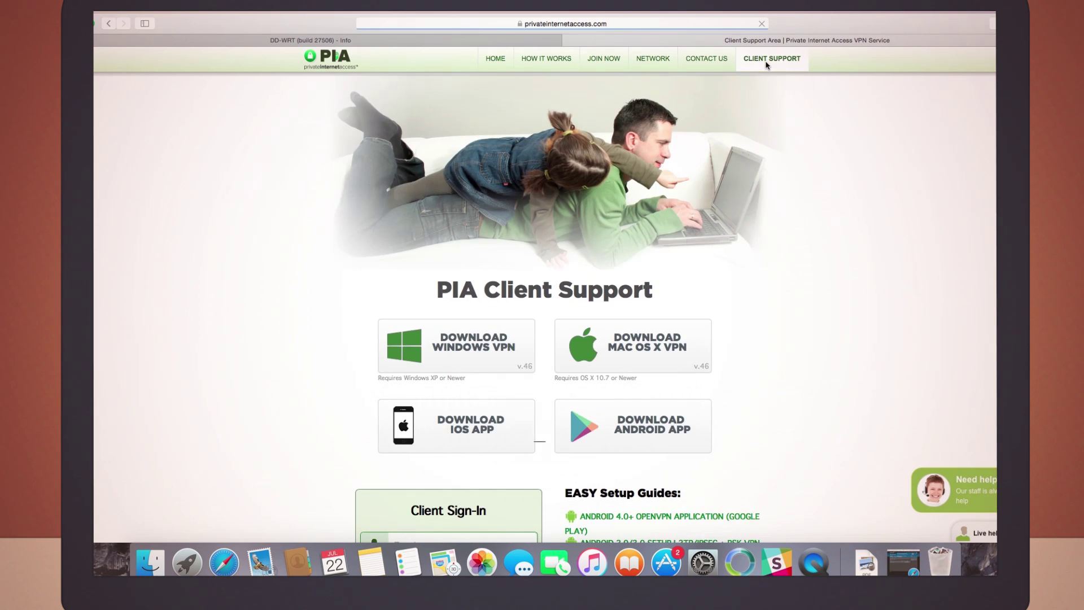
scroll(803, 187, "down", 5)
scroll(802, 188, "down", 10)
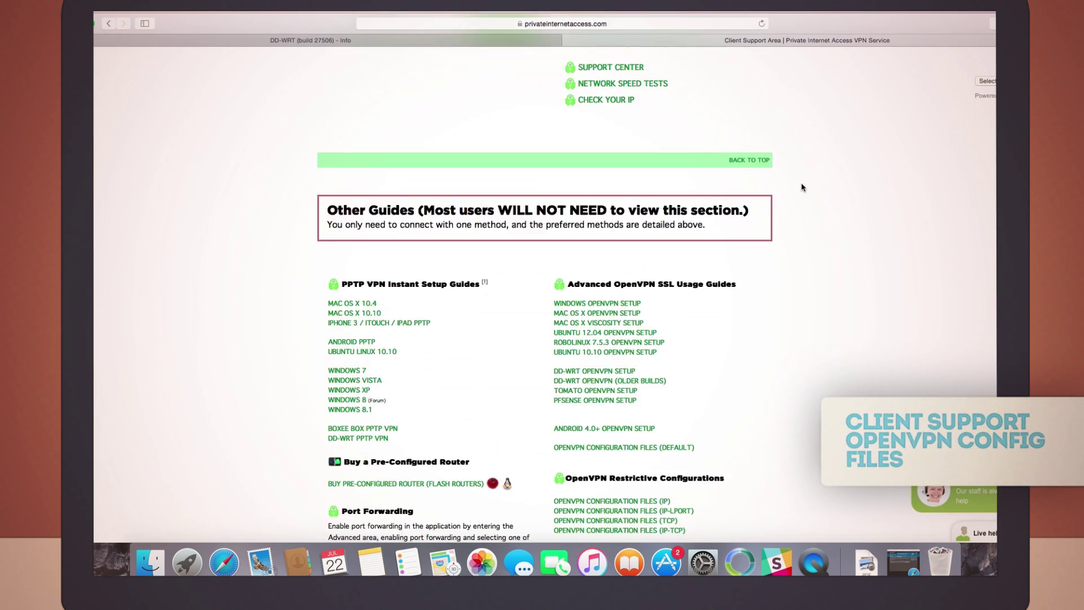
left_click(626, 293)
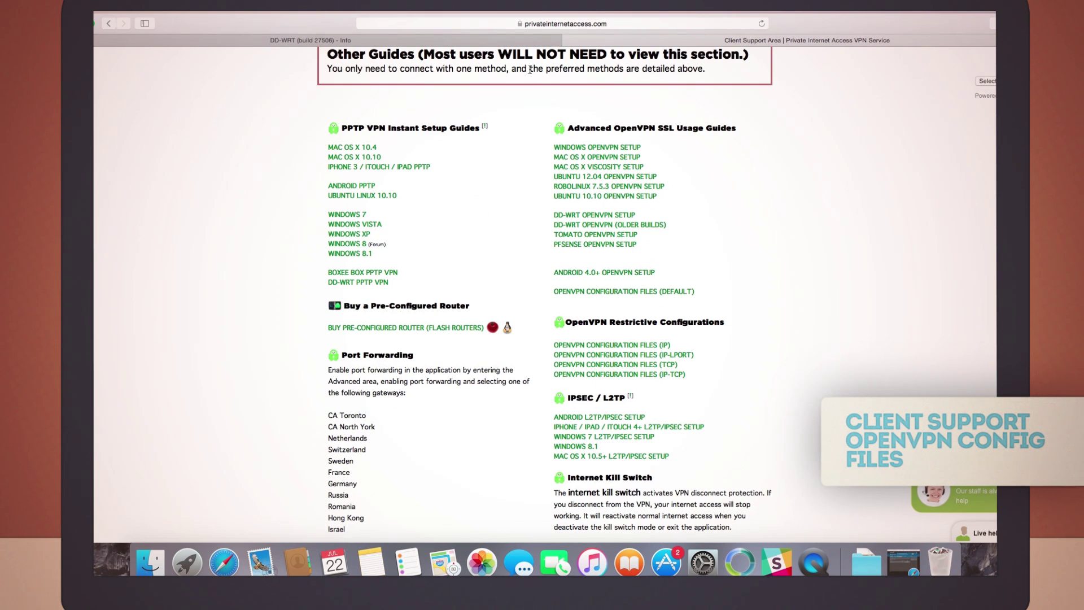
In Basic Setup, enter 4.2.2.1 as Static DNS 1
left_click(478, 41)
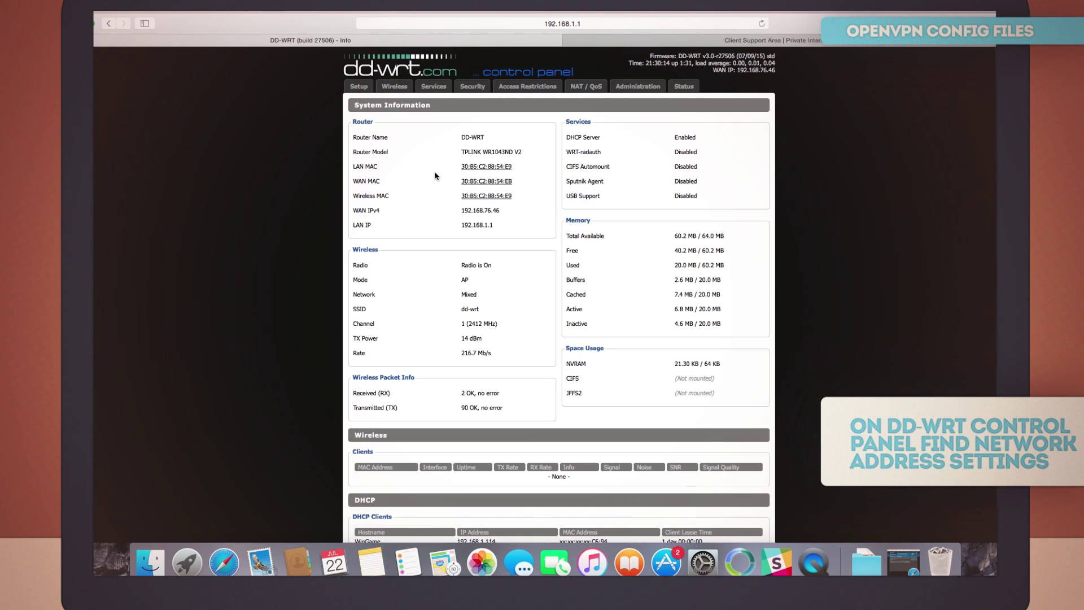
left_click(359, 86)
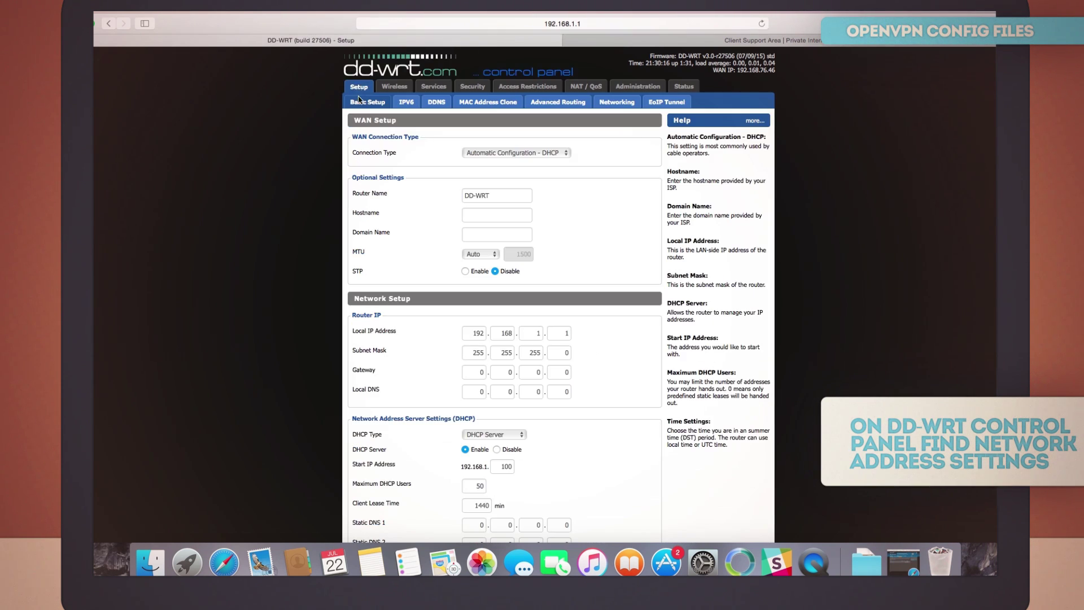
scroll(366, 244, "down", 8)
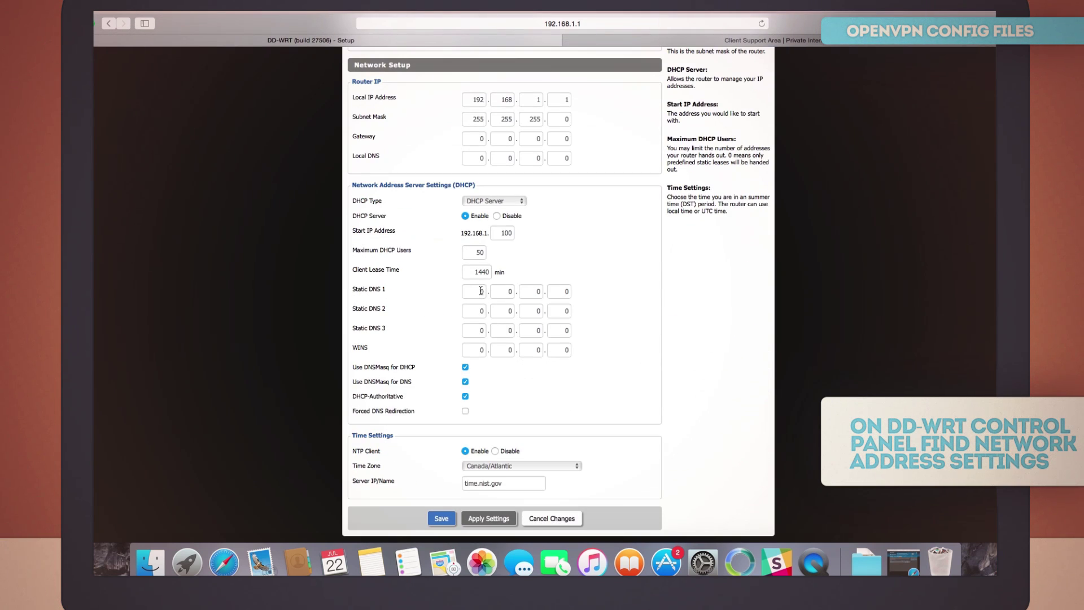
double_click(480, 291)
type("4")
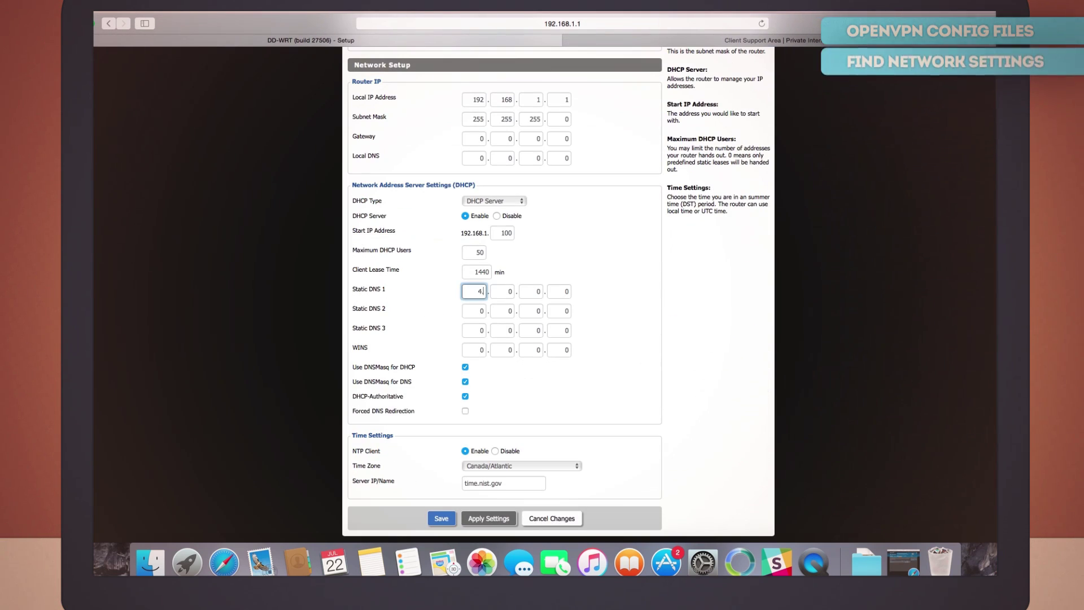
key("Tab")
type("2")
key("Tab")
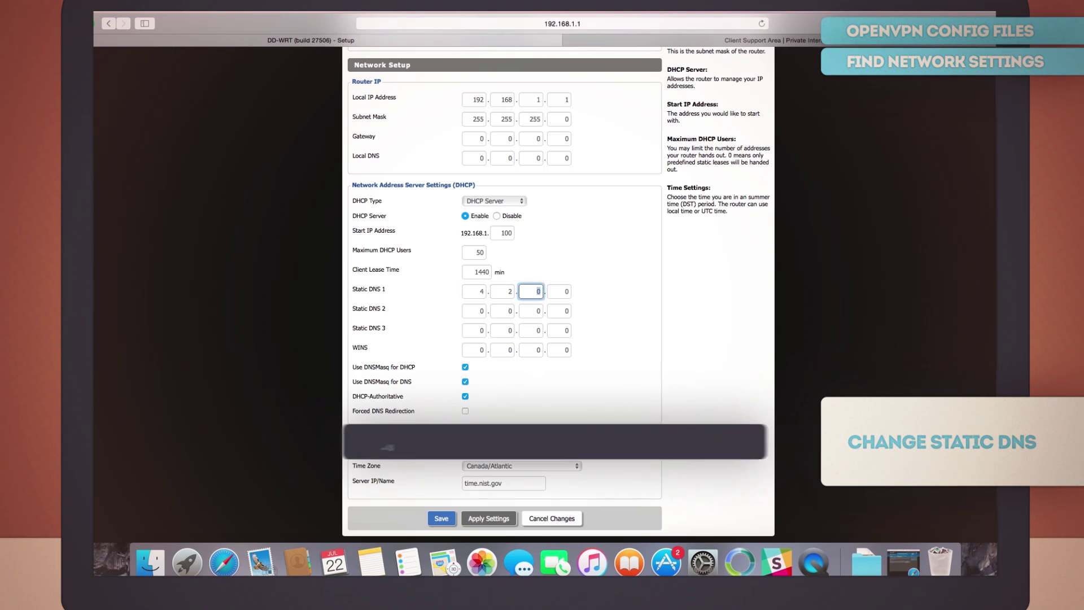
type("2")
key("Tab")
type("1")
Fill in Static DNS 2 and 3 with 4.2.2.2 and 4.2.2.3
key("Tab")
type("4")
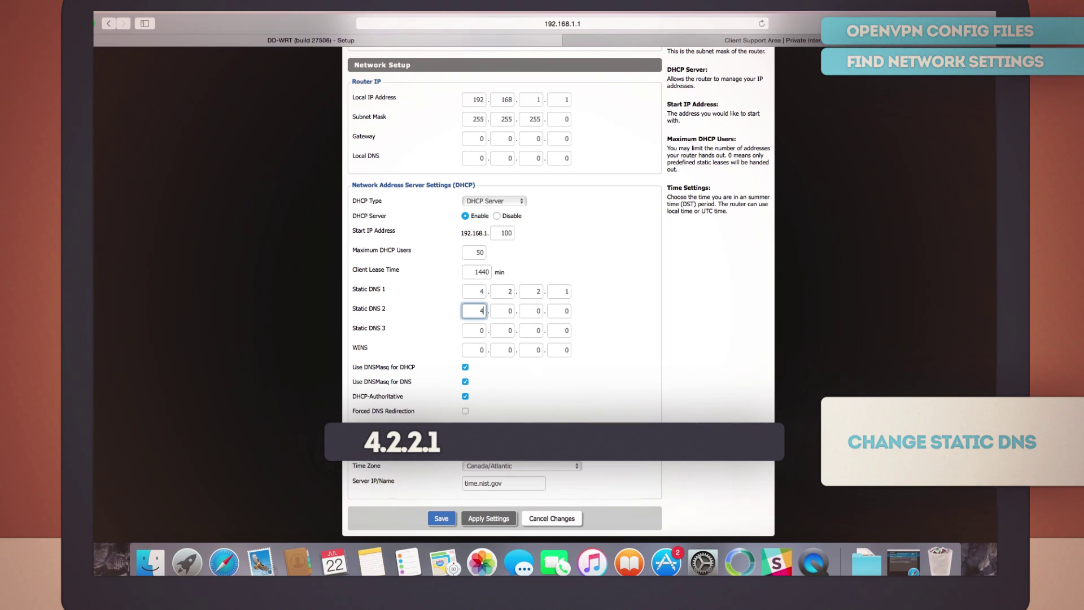
key("Tab")
type("2")
key("Tab")
type("2")
key("Tab")
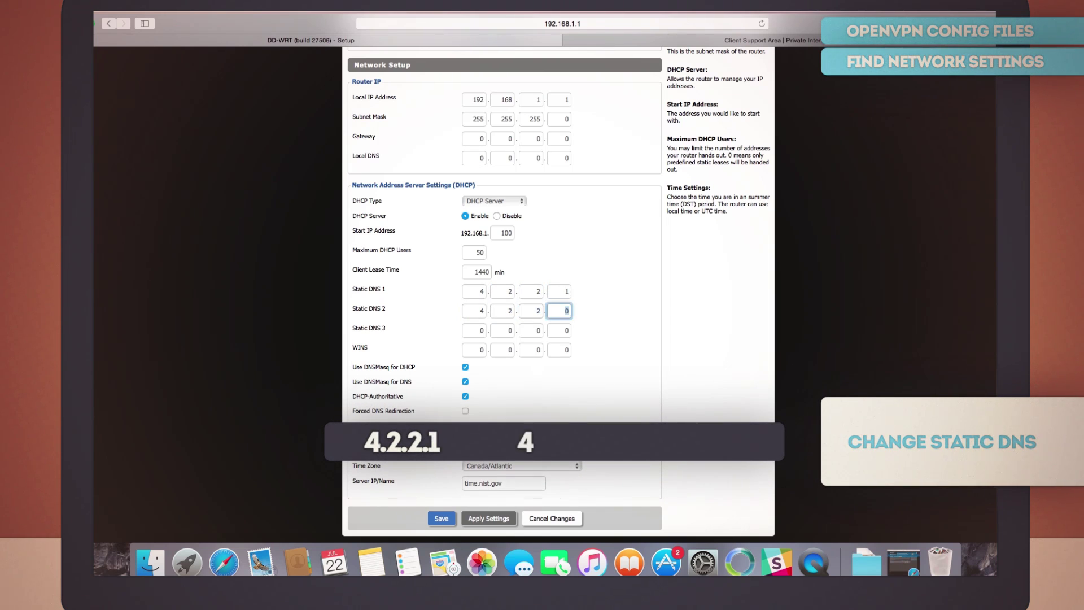
type("2")
key("Tab")
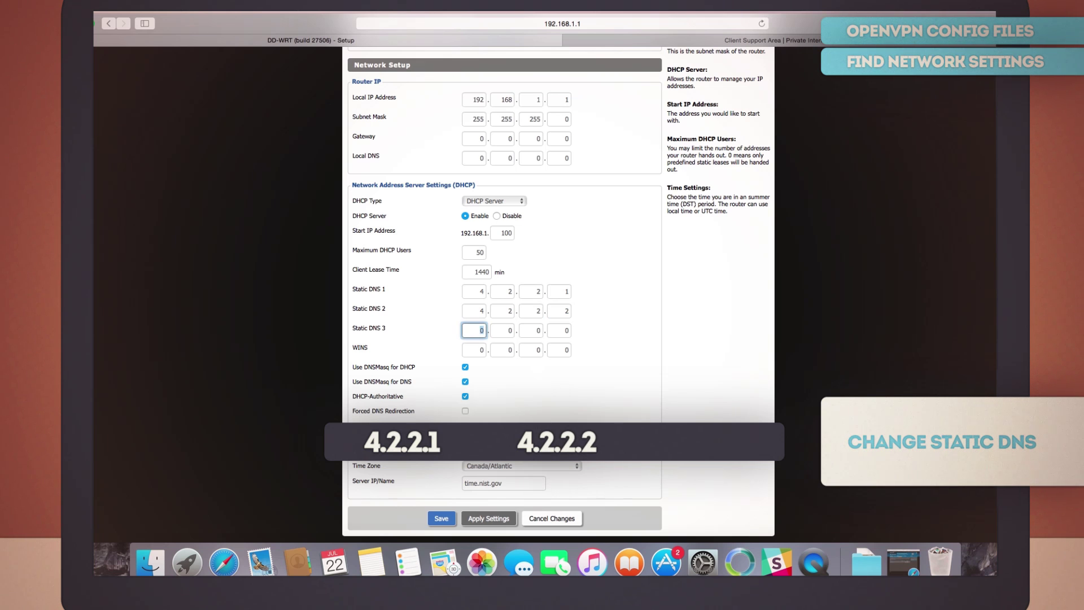
type("4")
key("Tab")
type("2")
key("Tab")
type("2")
key("Tab")
type("3")
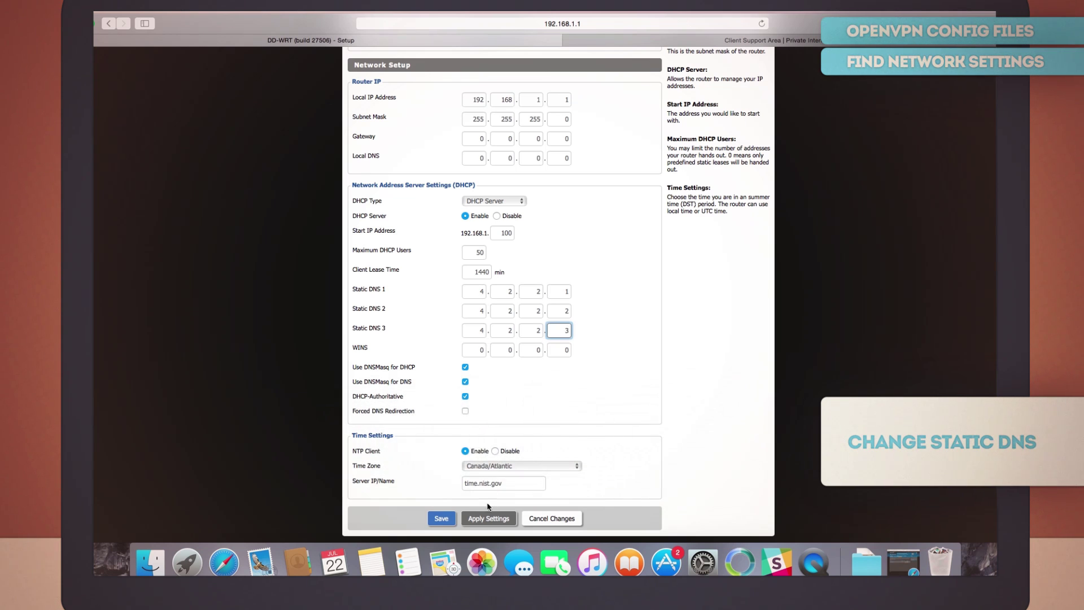
Save the static DNS settings, then save IPv6 support as Disabled
left_click(451, 523)
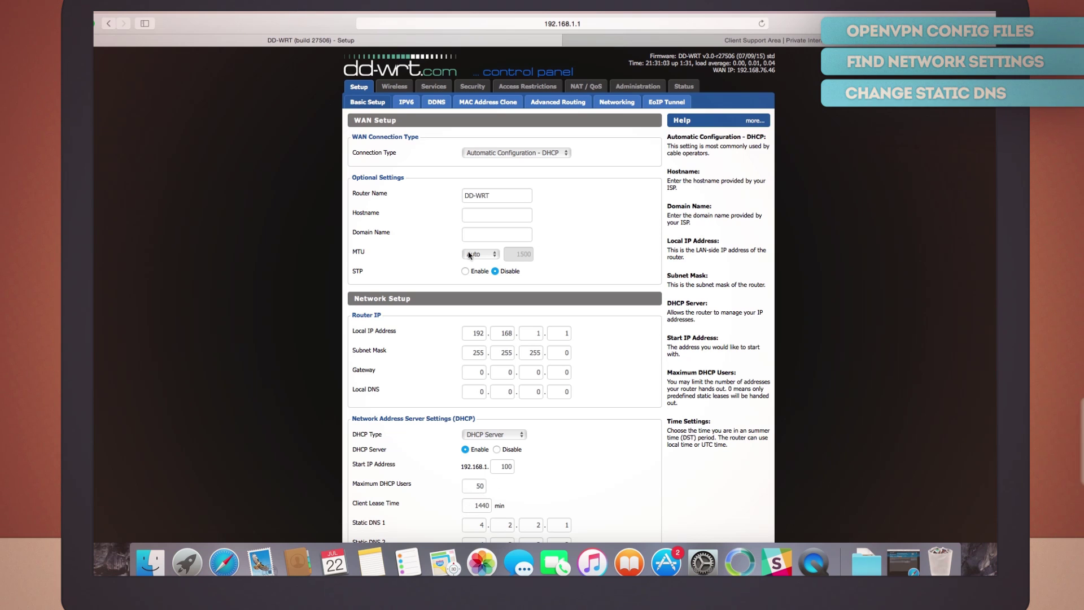
left_click(406, 103)
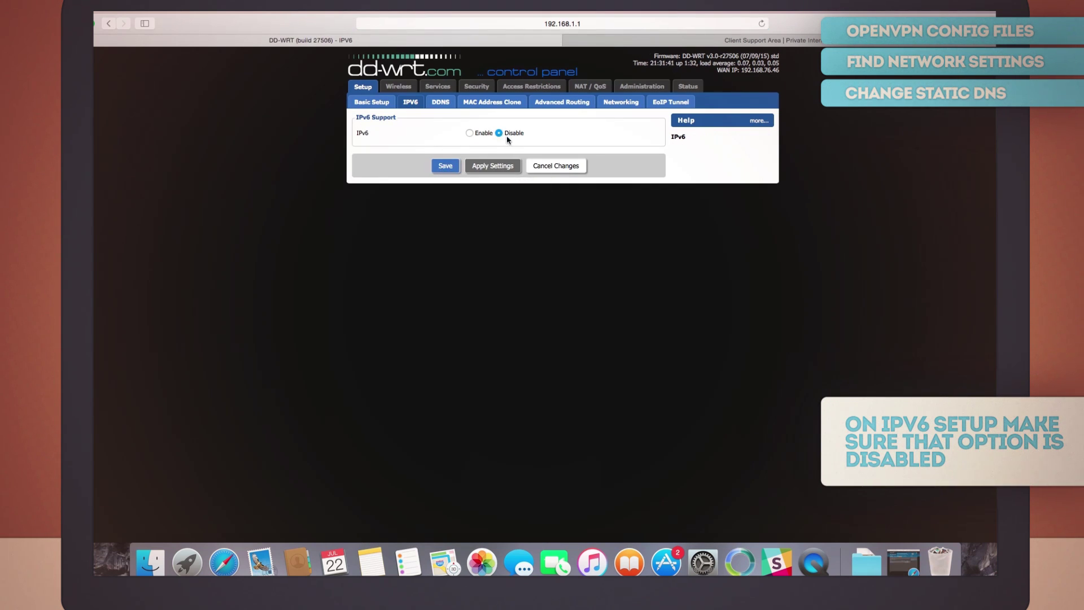
left_click(446, 168)
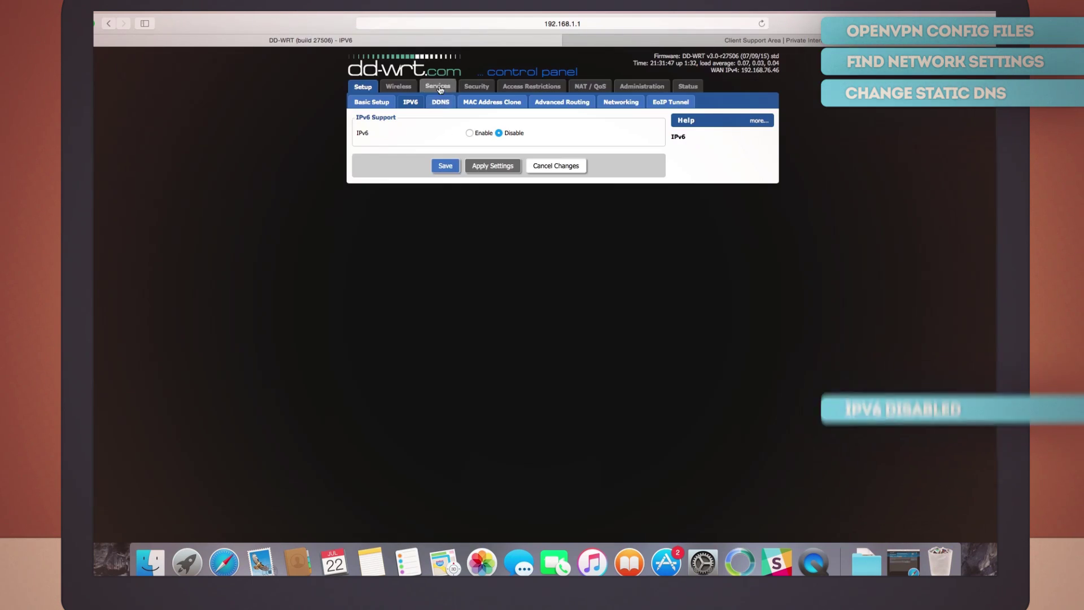
left_click(440, 87)
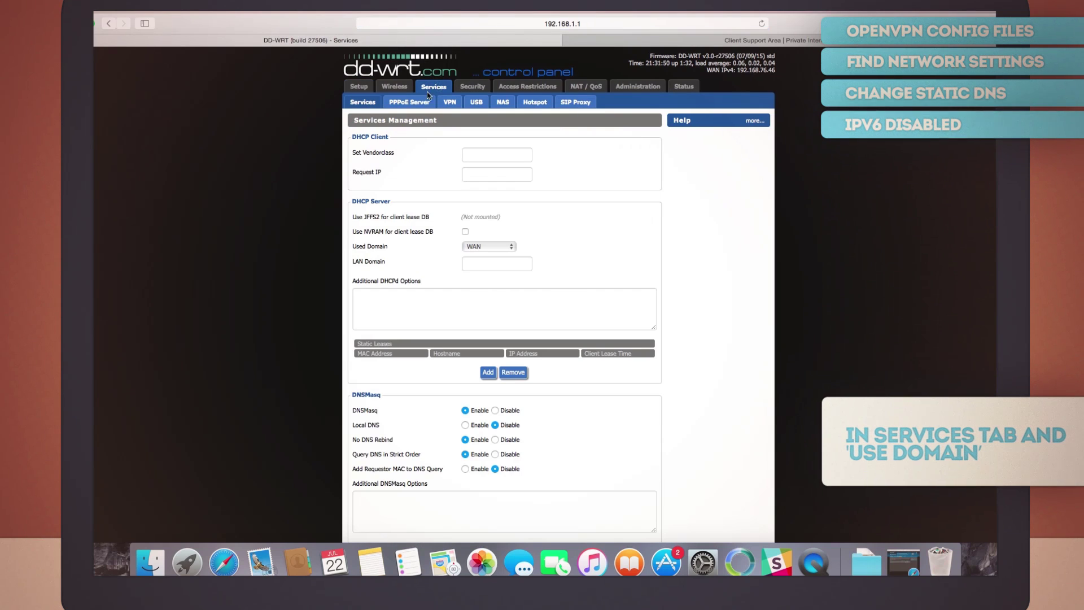
Set the DHCP Used Domain to LAN & WLAN, enable DNSMasq Local DNS, and save
scroll(438, 184, "down", 2)
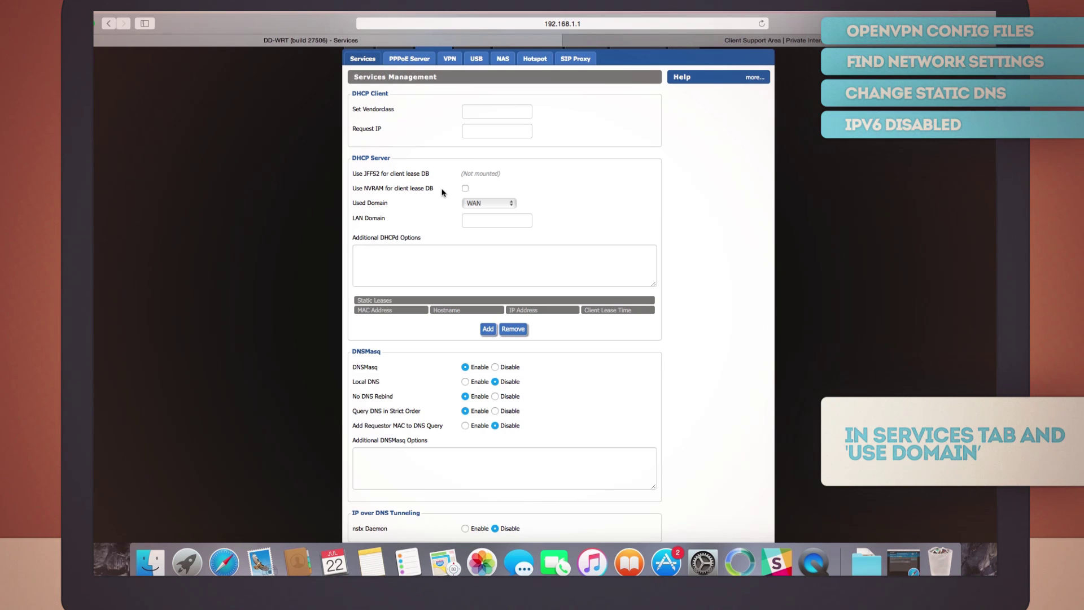
left_click(477, 202)
left_click(496, 215)
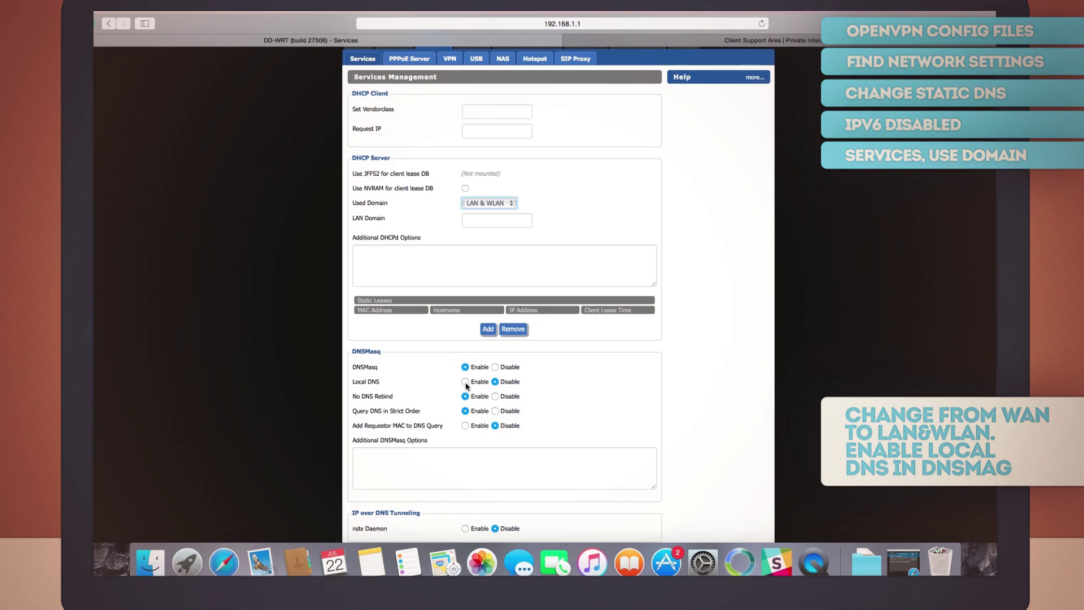
left_click(466, 384)
scroll(446, 418, "up", 2)
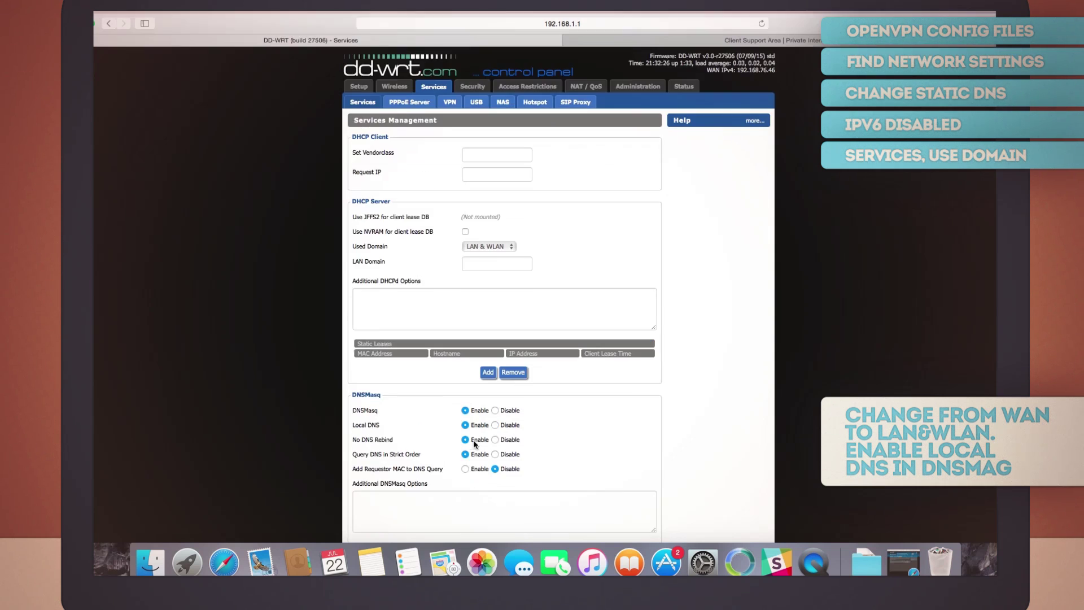
scroll(467, 448, "down", 10)
left_click(411, 519)
Enable the OpenVPN client with server us-california.privateinternetaccess.com
left_click(454, 104)
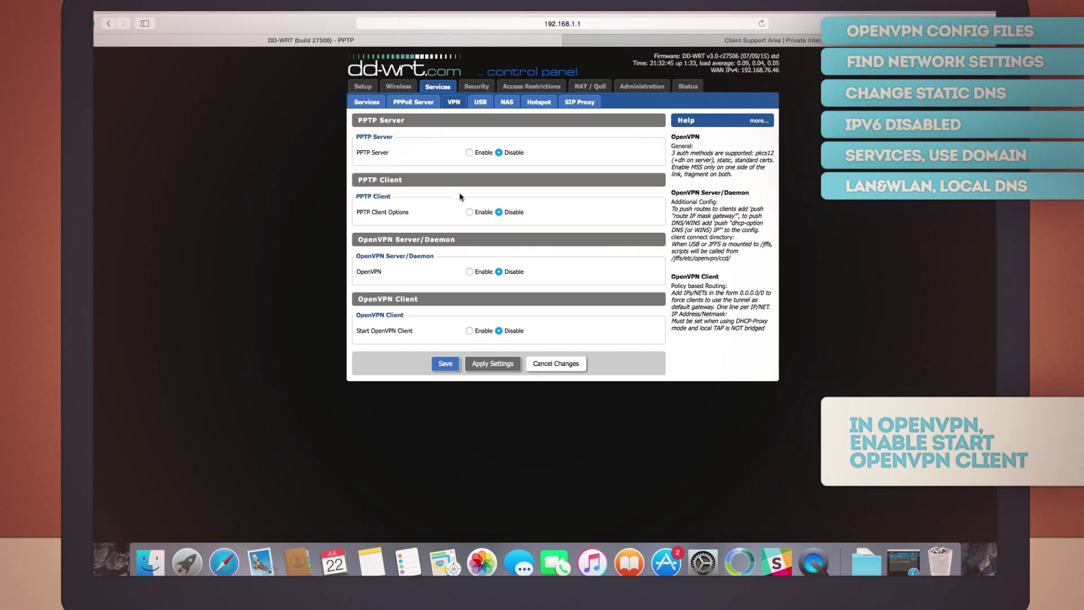
left_click(470, 331)
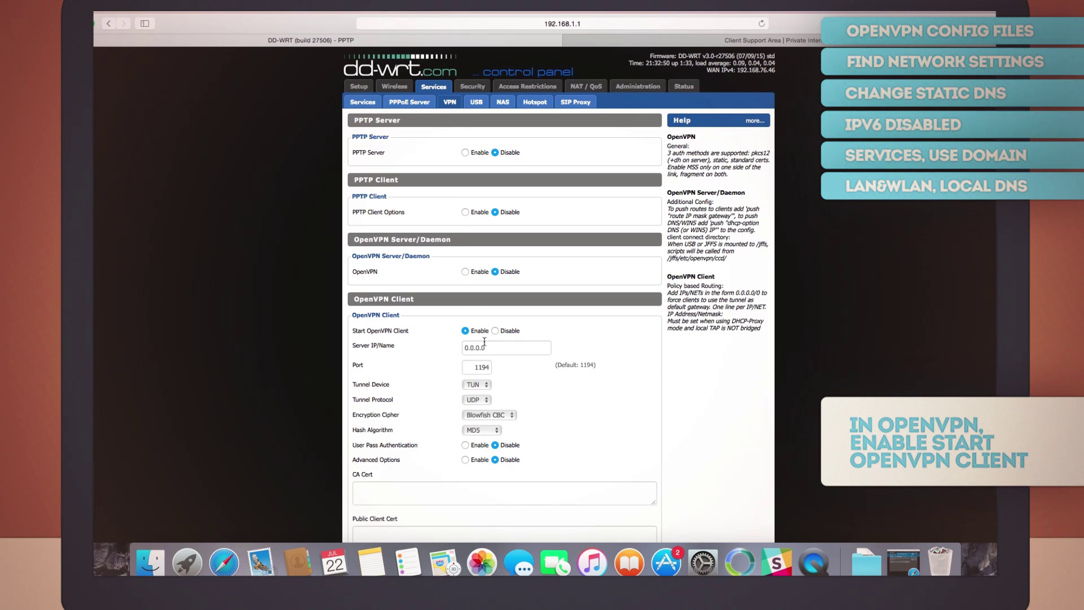
double_click(490, 349)
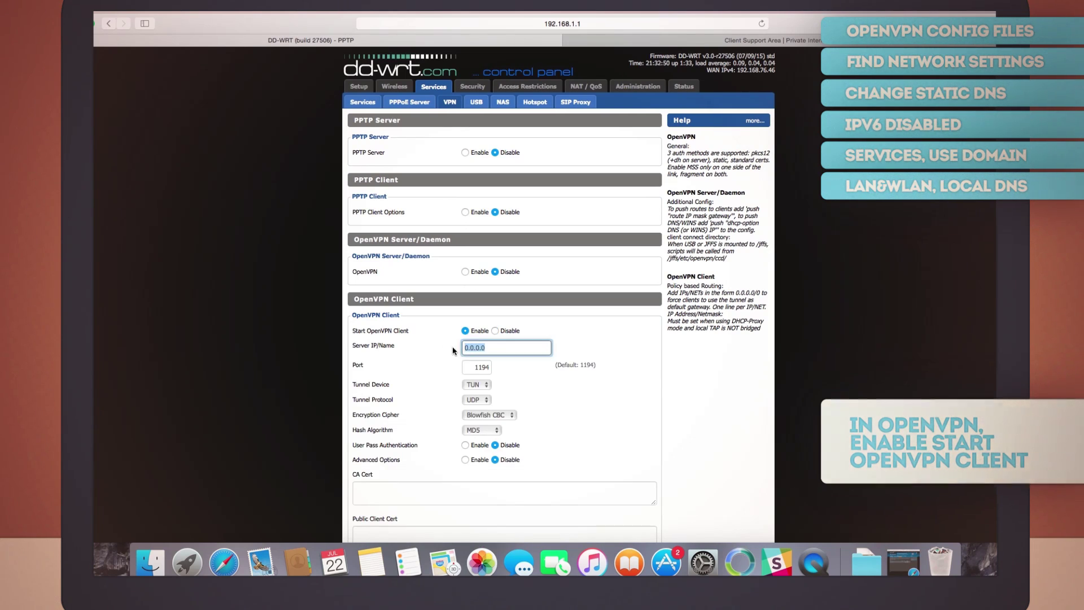
type("us-cali")
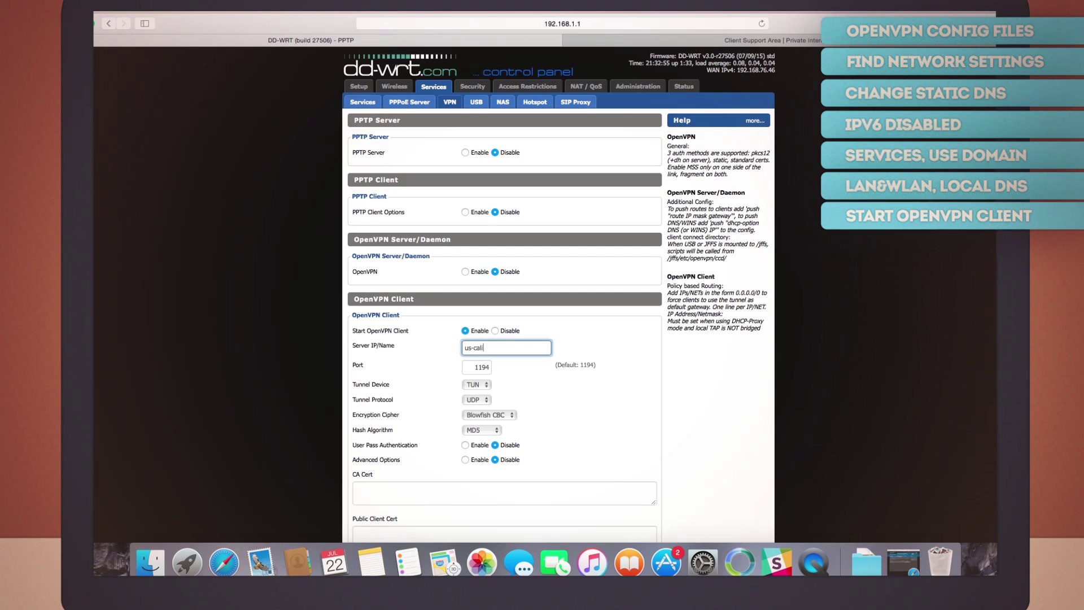
type("fornia")
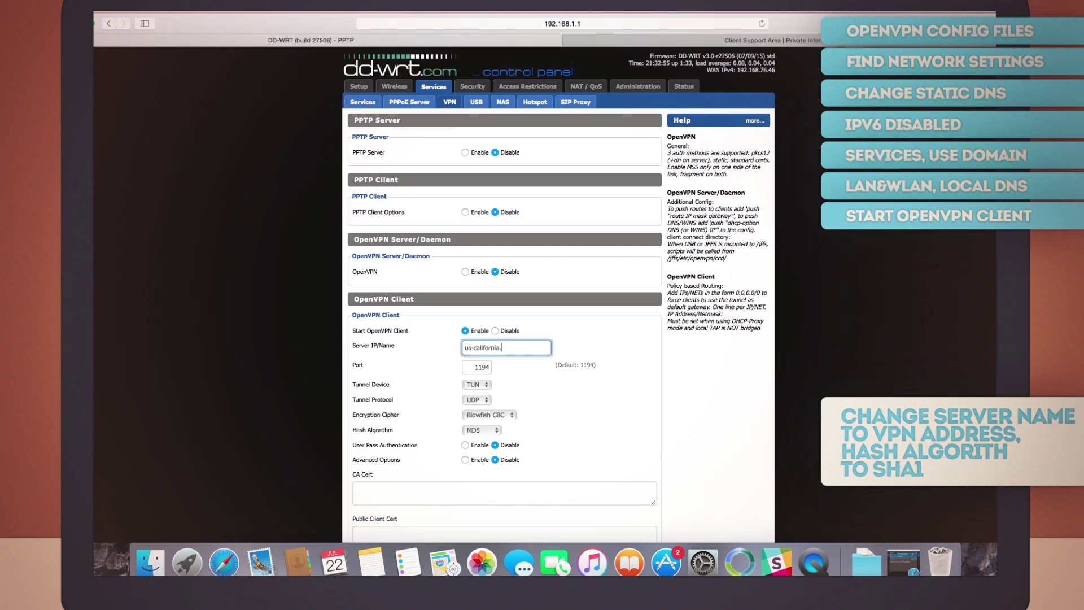
type(".privateinternetaccess.com")
Choose SHA1 as the hash algorithm, leaving user/password authentication disabled
left_click(482, 430)
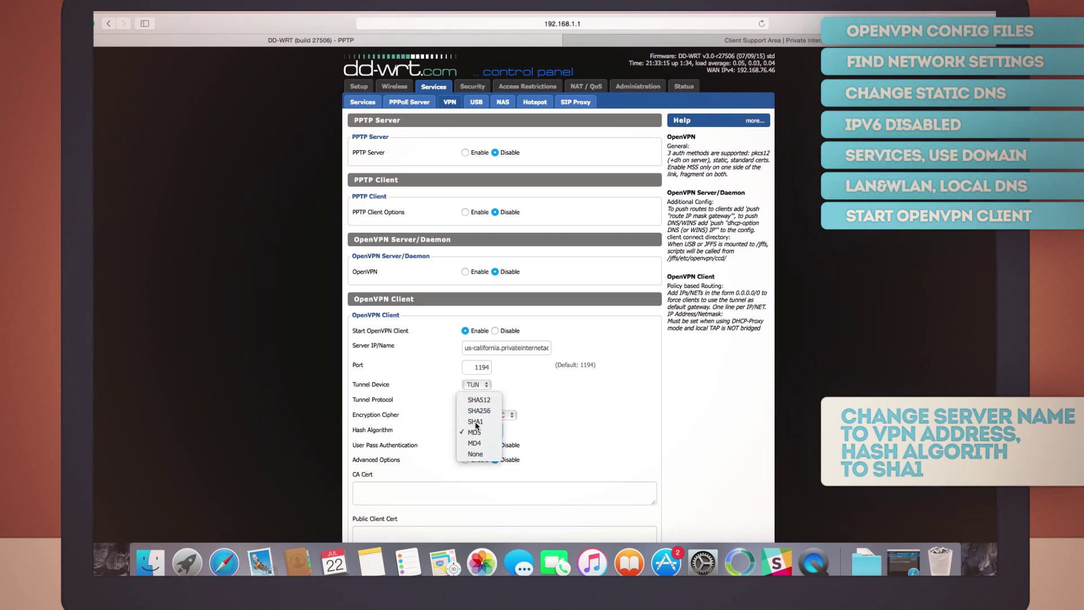
left_click(480, 421)
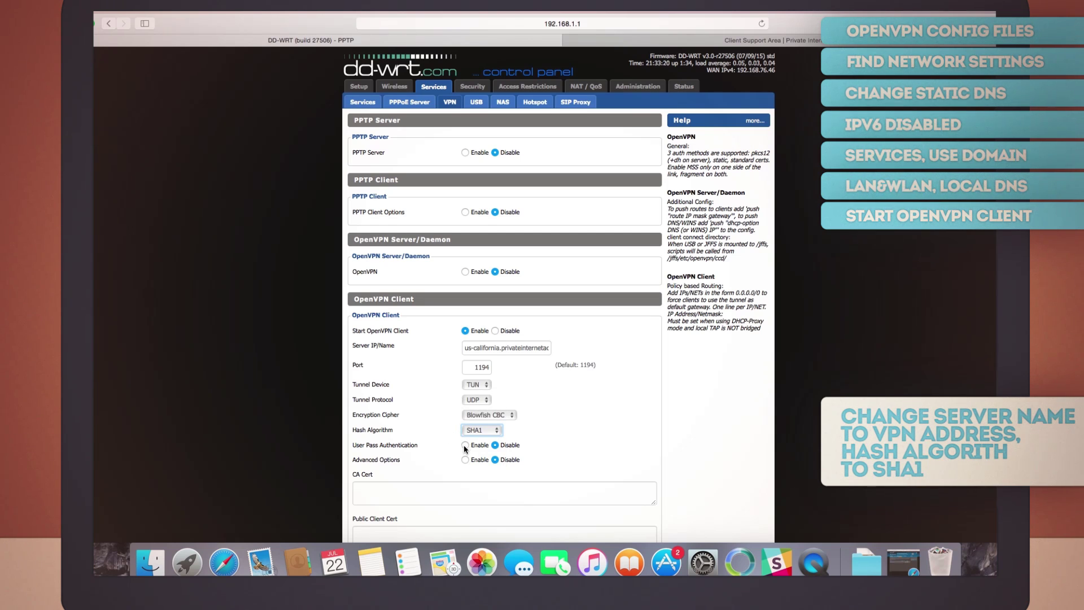
left_click(465, 445)
left_click(495, 445)
scroll(460, 450, "down", 5)
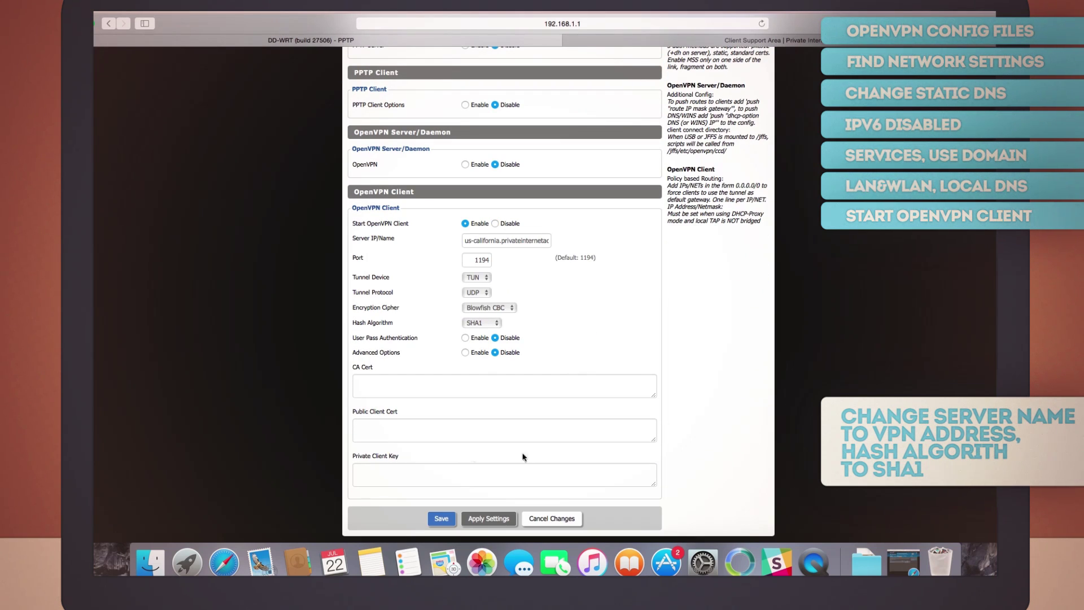
left_click(867, 562)
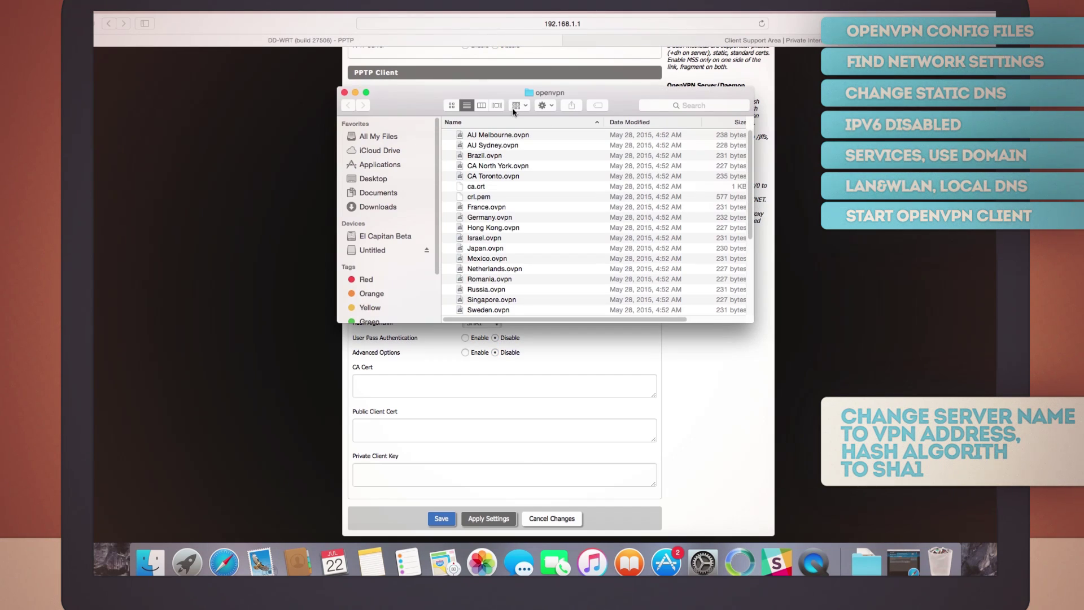
Open ca.crt in TextEdit and copy its entire certificate text
left_click_drag(505, 93, 813, 155)
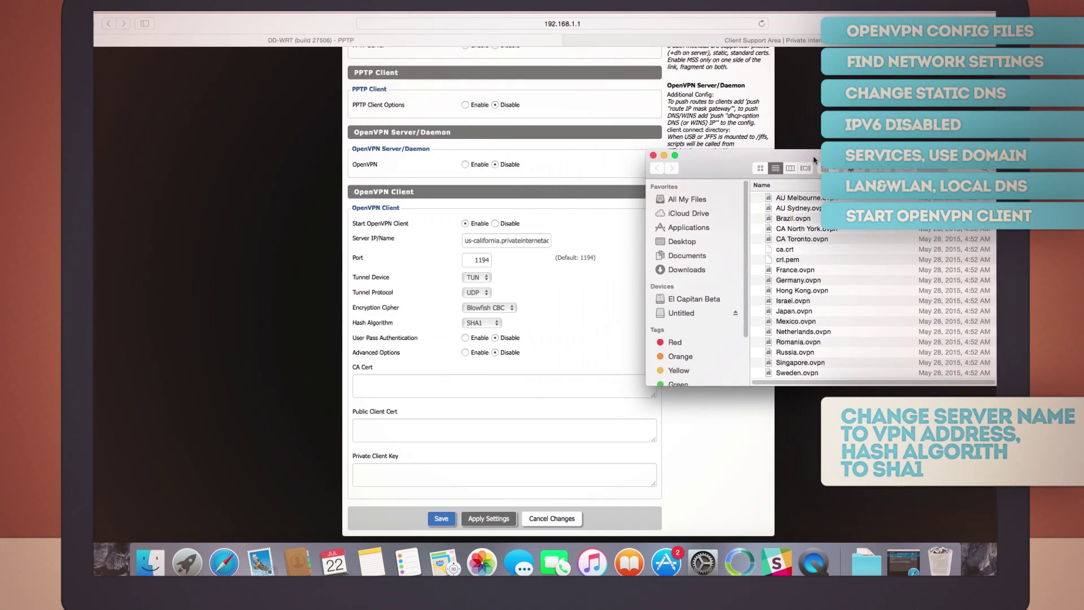
left_click(791, 250)
right_click(792, 250)
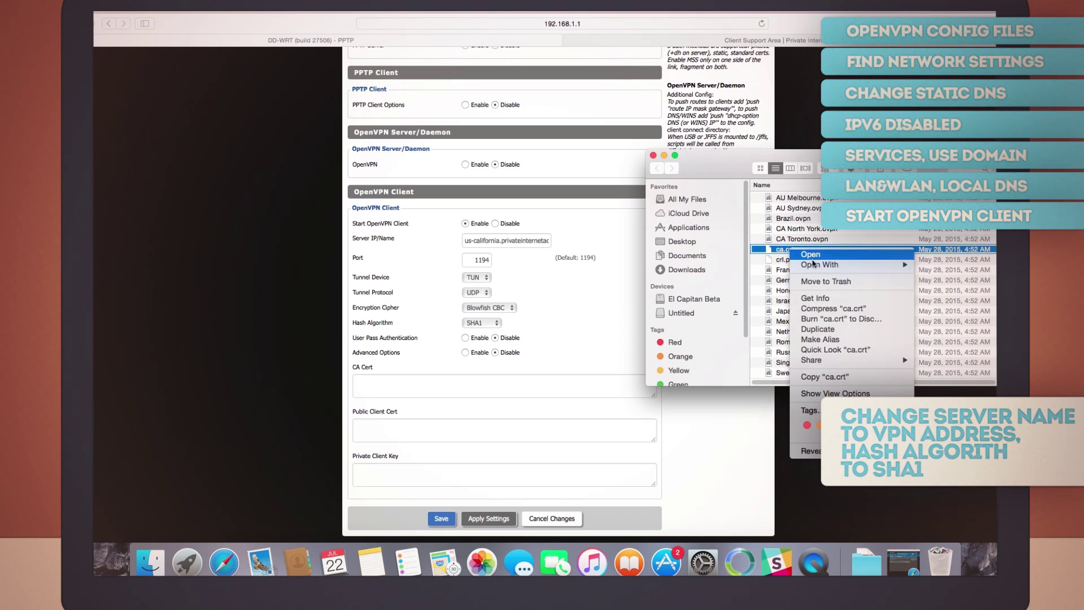
mouse_move(819, 265)
left_click(940, 293)
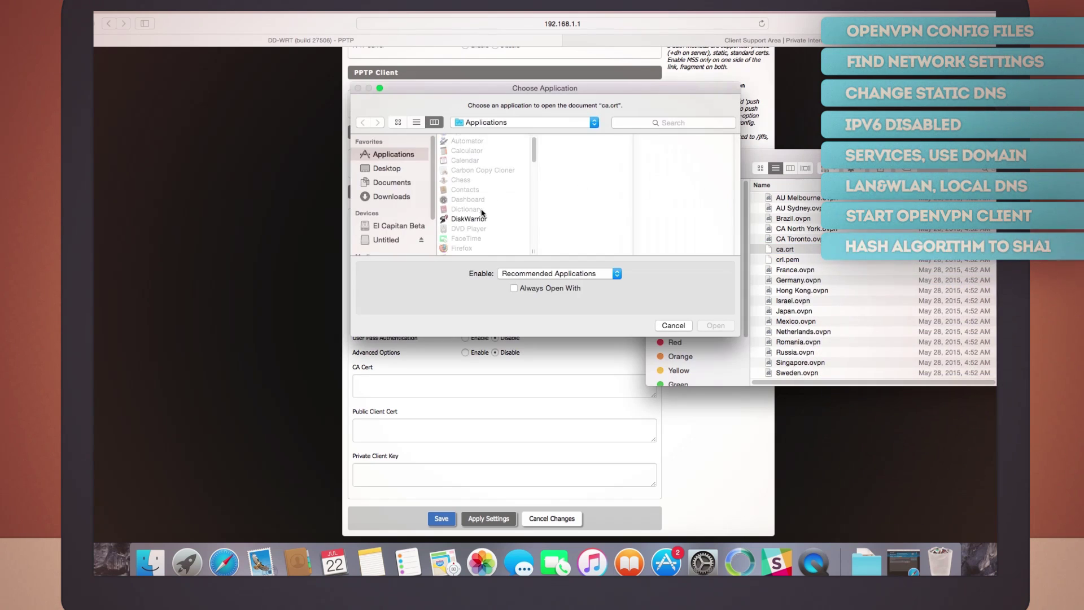
scroll(482, 213, "down", 10)
double_click(516, 221)
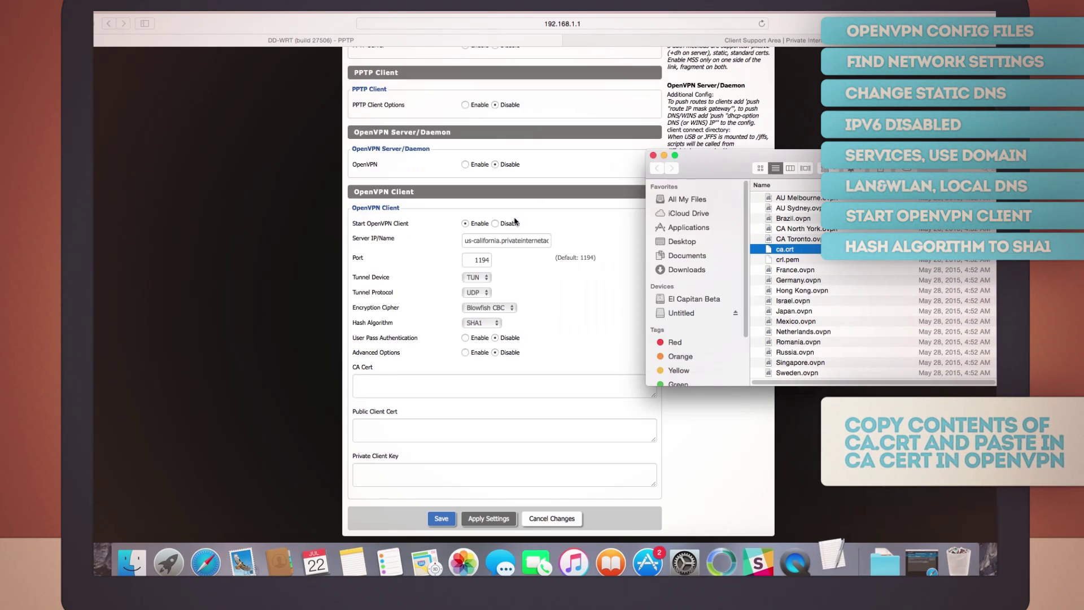
key("super+a")
right_click(151, 169)
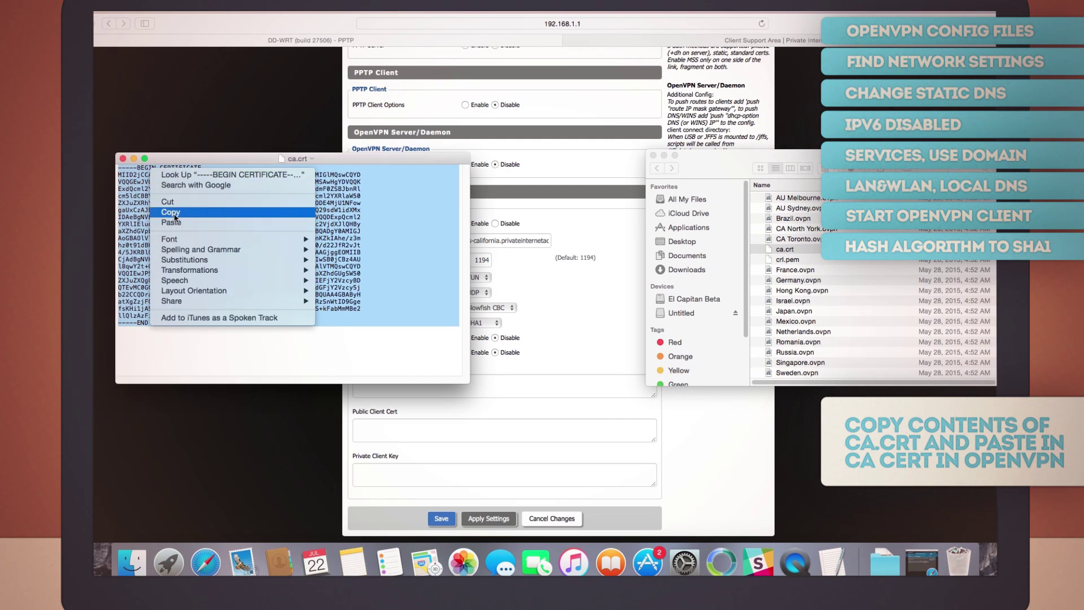
left_click(175, 218)
Paste the certificate into the CA Cert field and enable Advanced Options
left_click(477, 385)
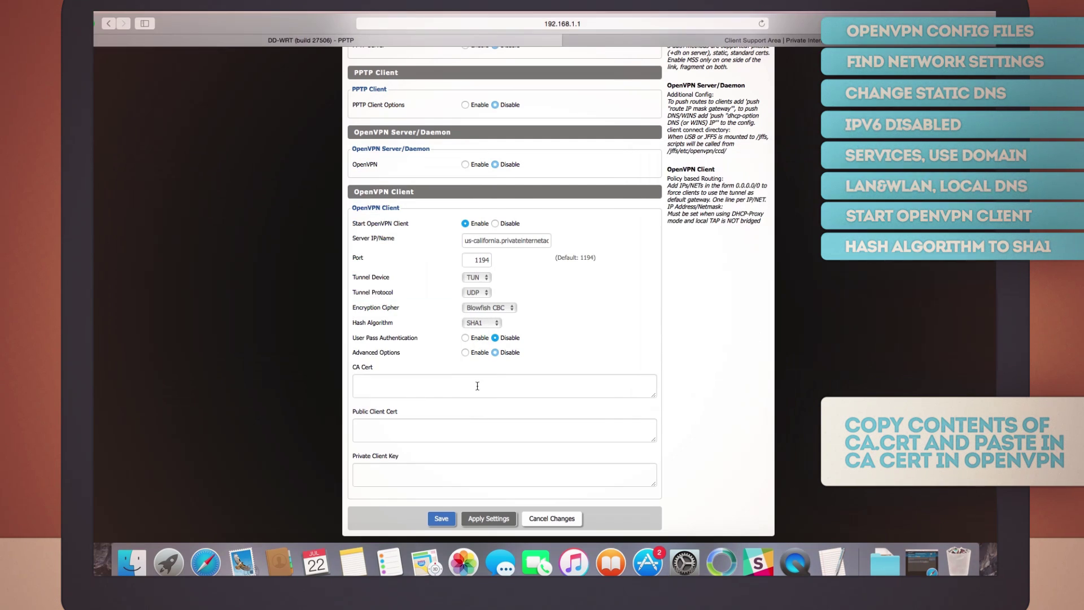
right_click(417, 383)
left_click(436, 408)
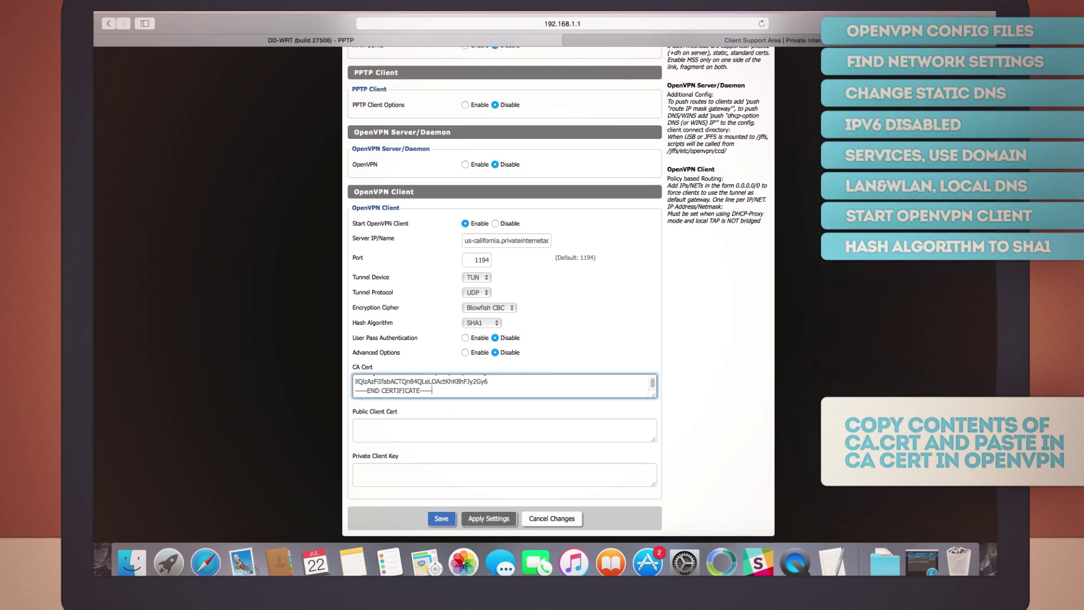
left_click(465, 353)
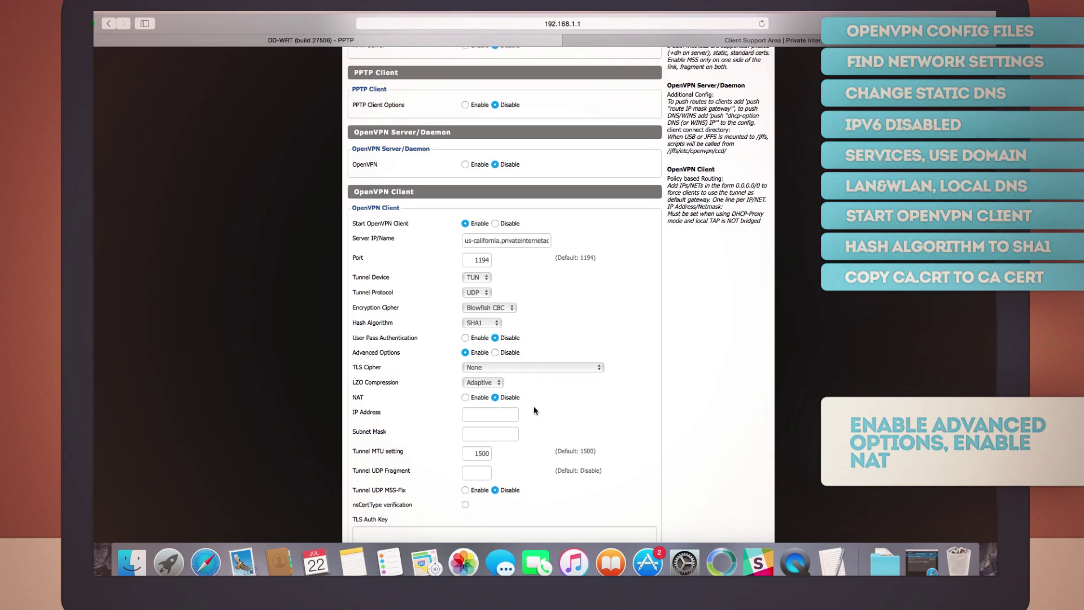
Enable NAT for the OpenVPN client tunnel
left_click(465, 397)
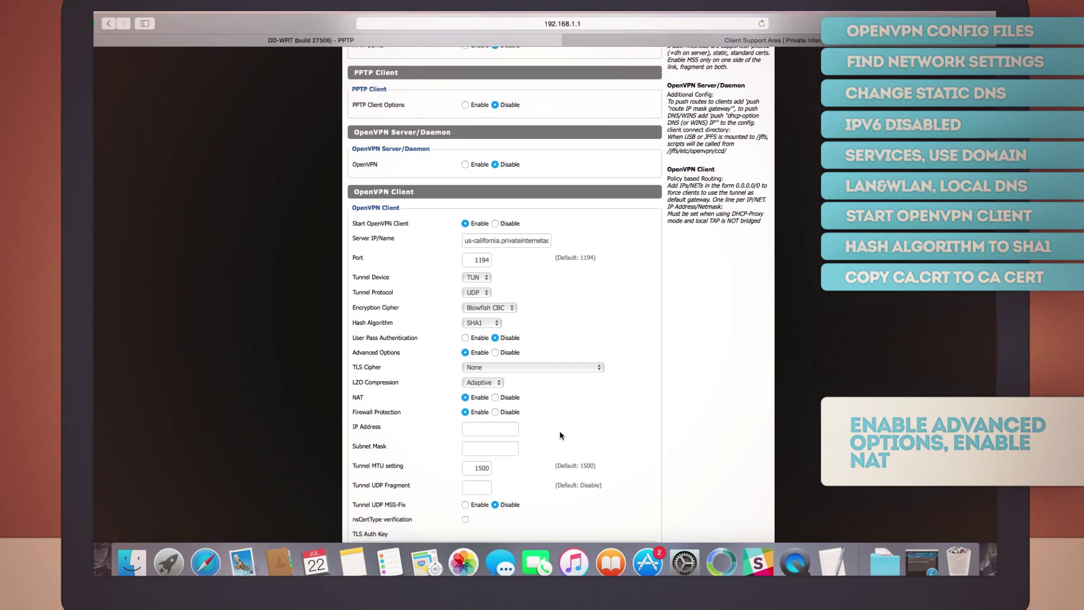
scroll(561, 435, "down", 3)
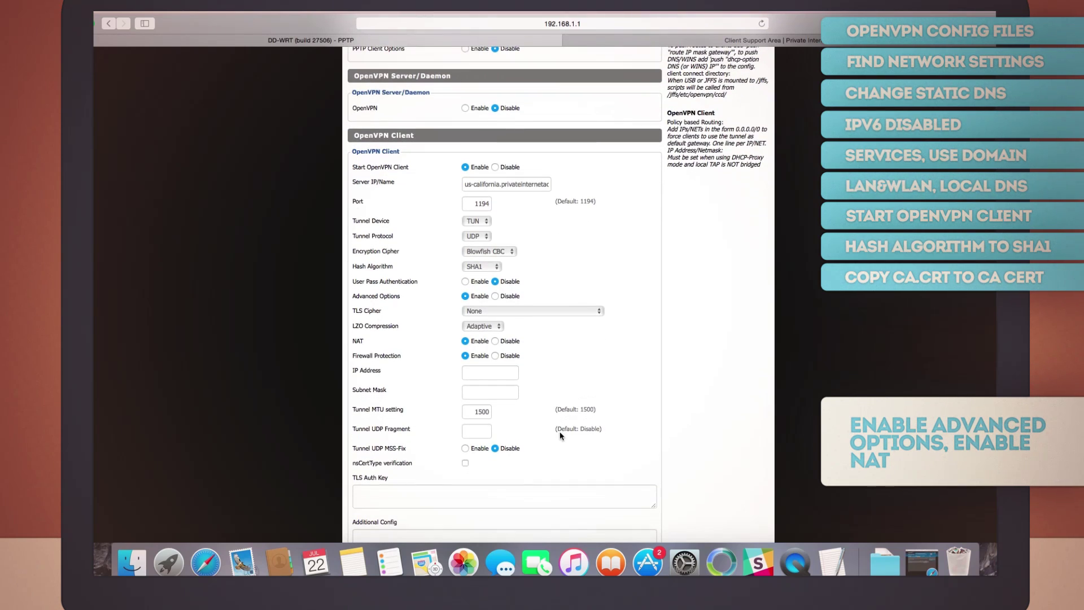
scroll(561, 435, "down", 4)
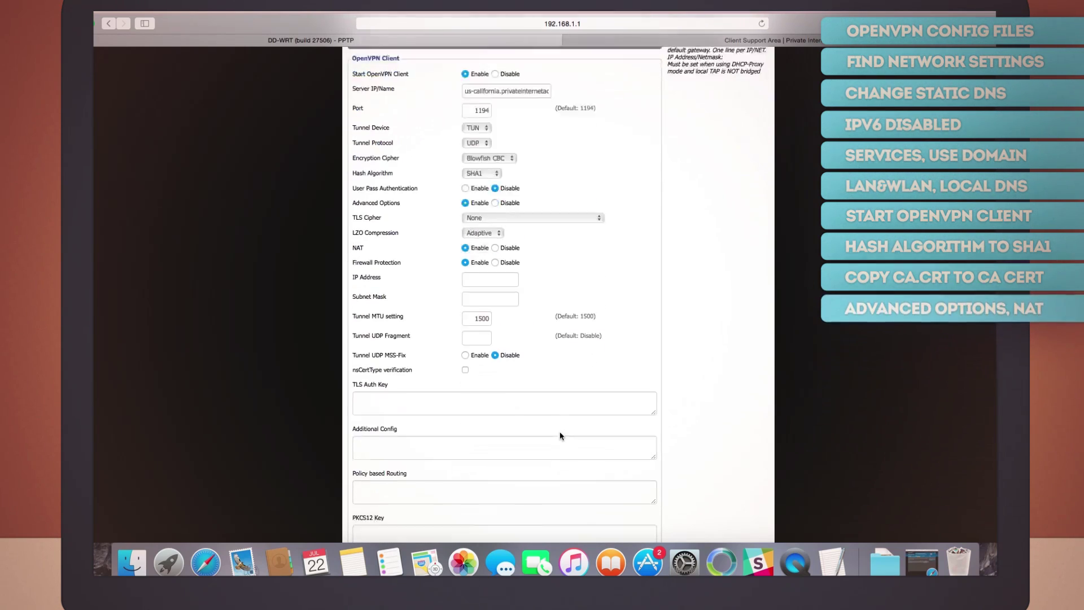
left_click(468, 425)
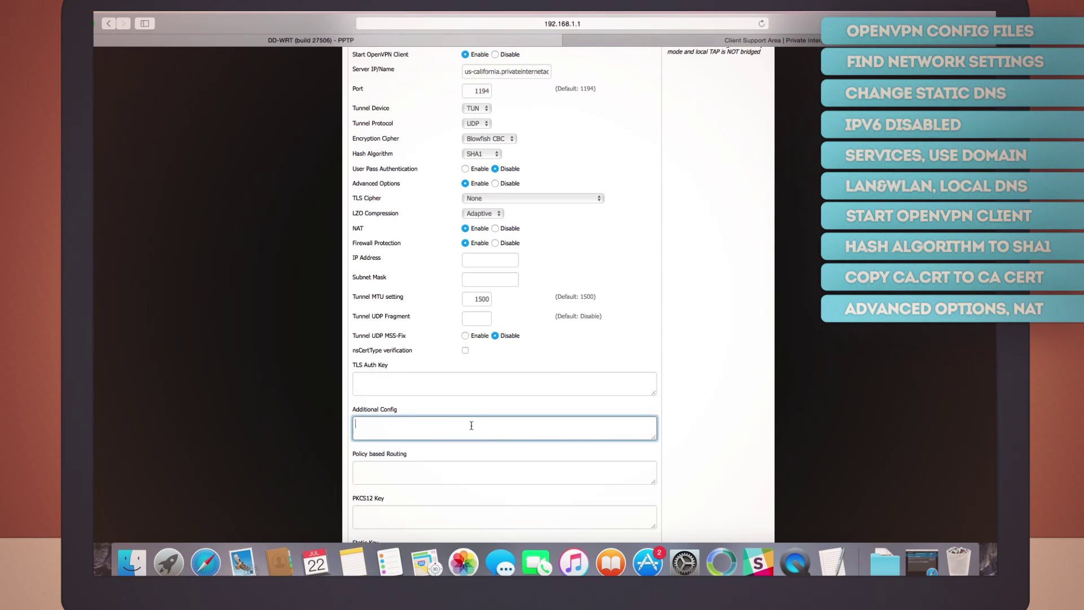
Enter Additional Config directives: auth-user-pass, persist-key, persist-tun, tls-client, remote-cert-tls server
type("auth-user")
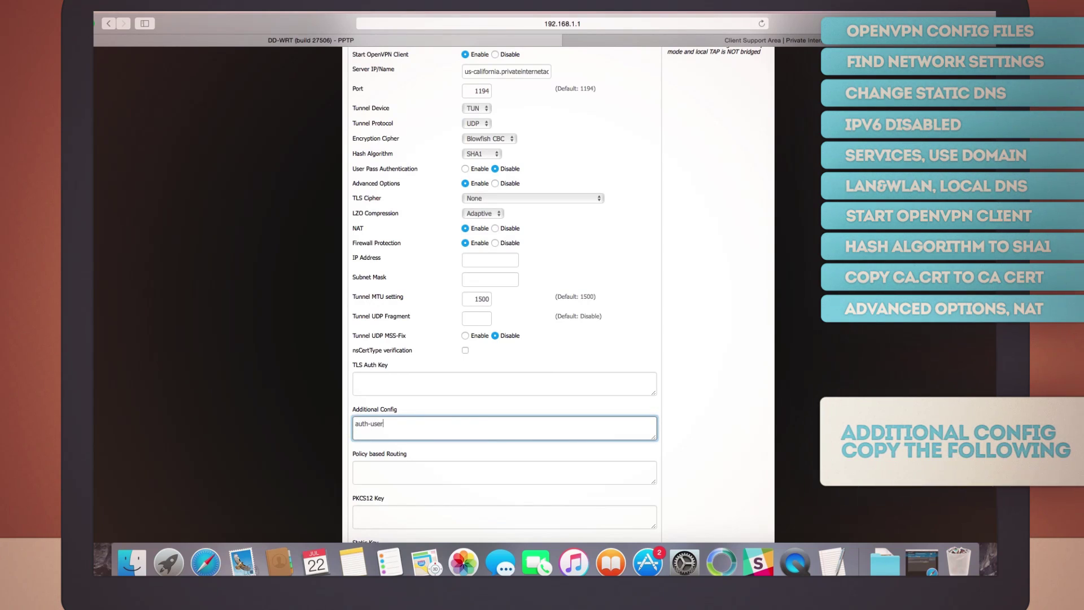
type("-pass /tmp/p")
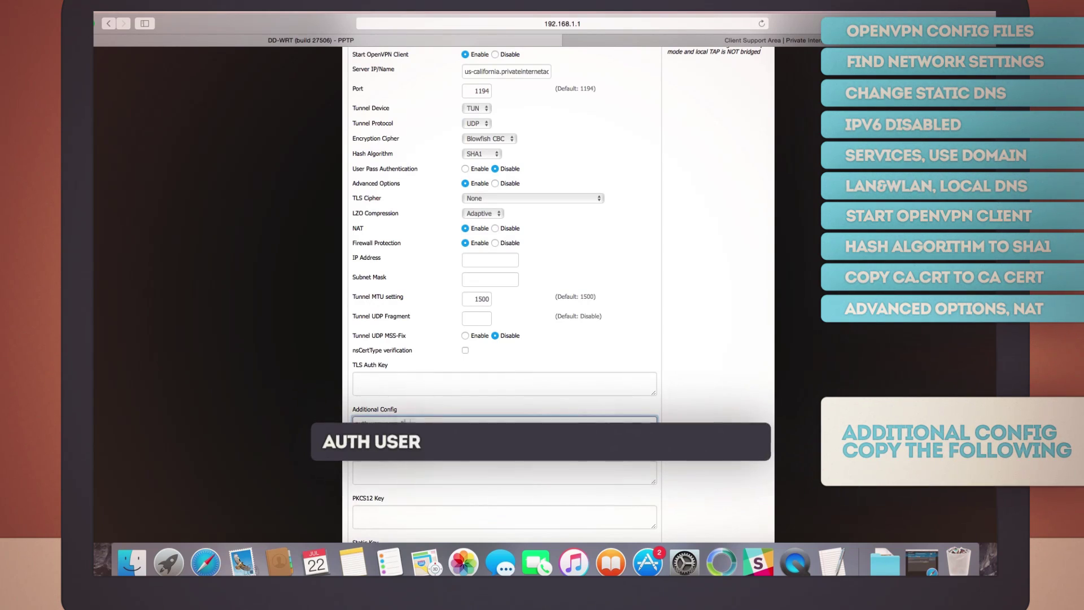
type("assword")
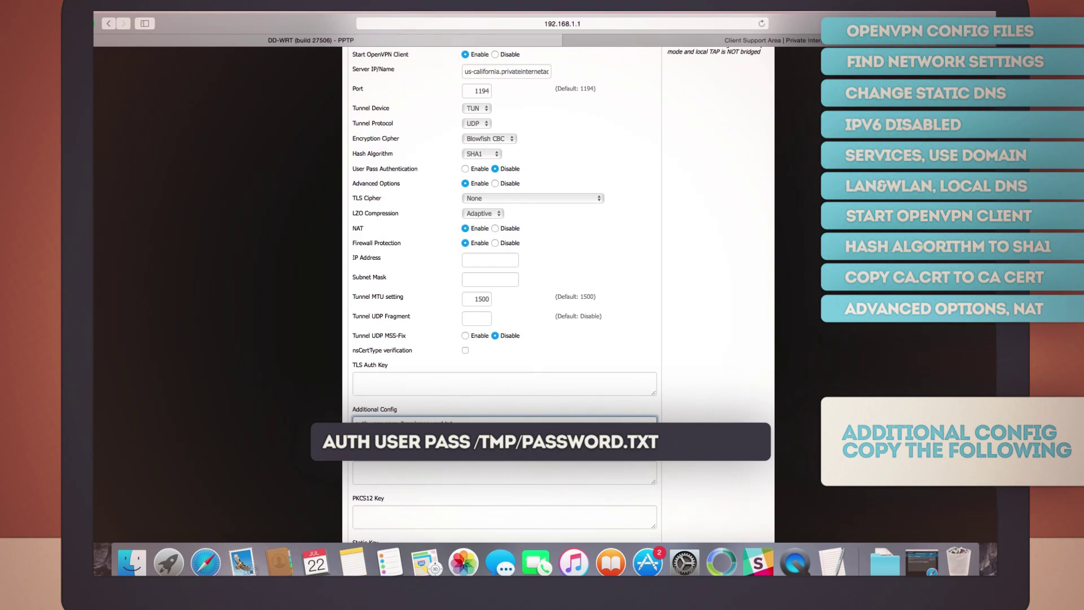
key("Return")
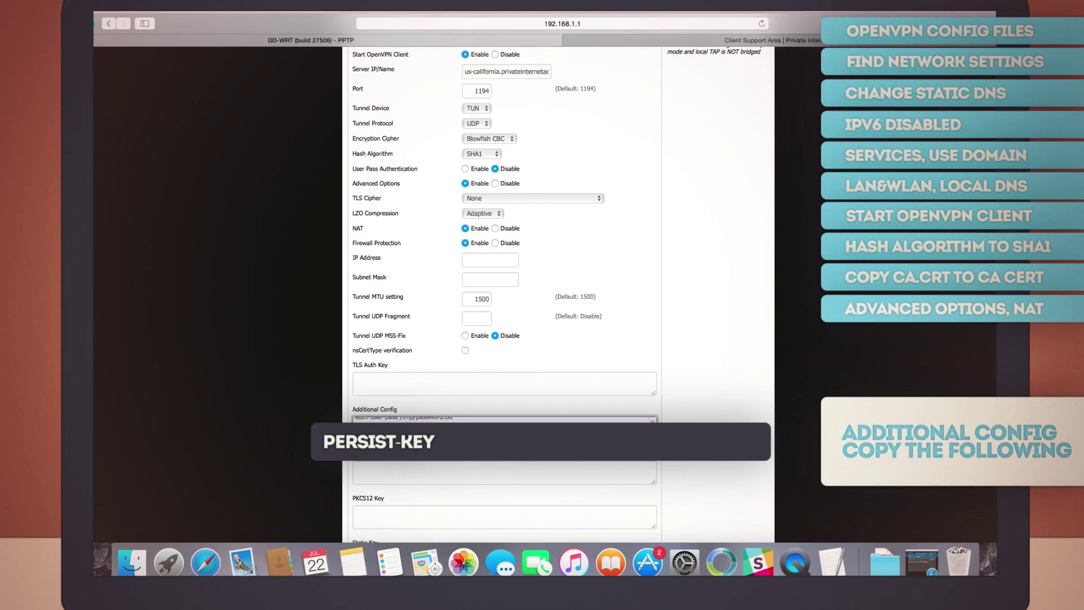
key("Return")
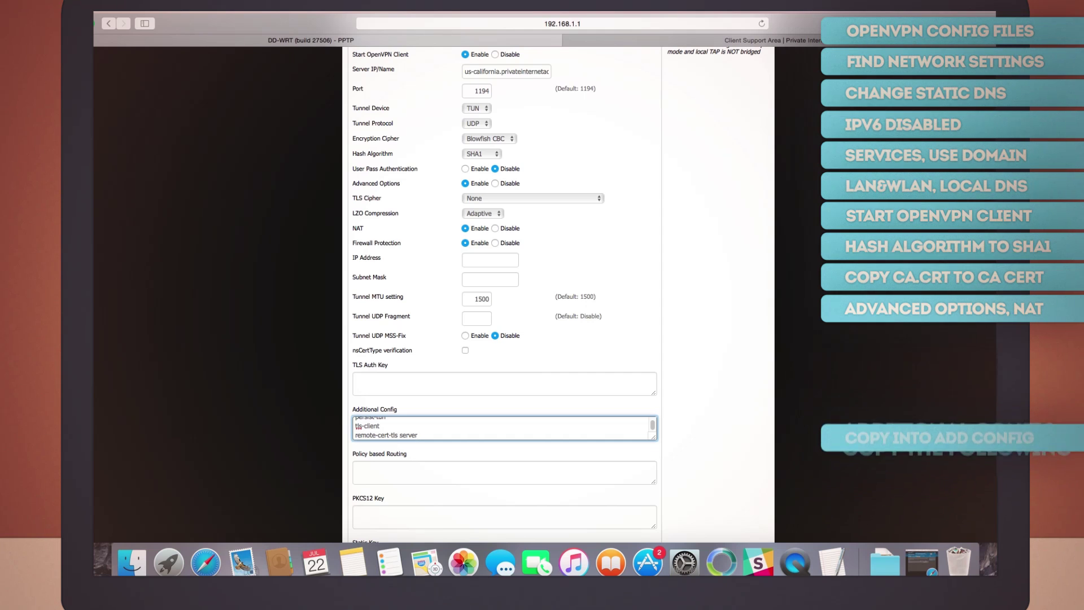
scroll(508, 447, "down", 1)
Save the OpenVPN client settings and go to Administration > Commands
scroll(508, 446, "down", 10)
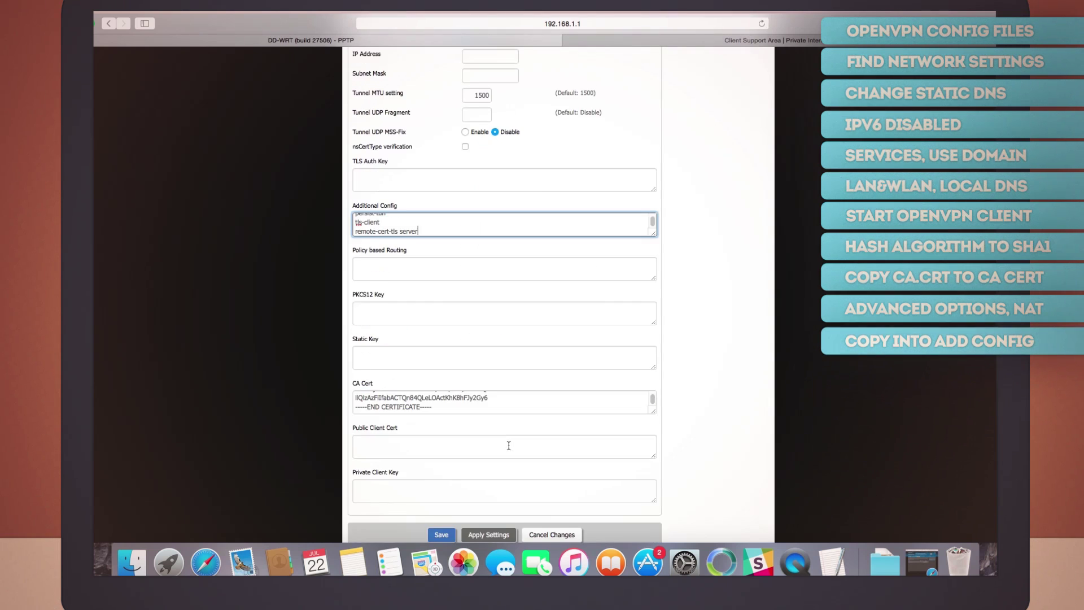
left_click(441, 518)
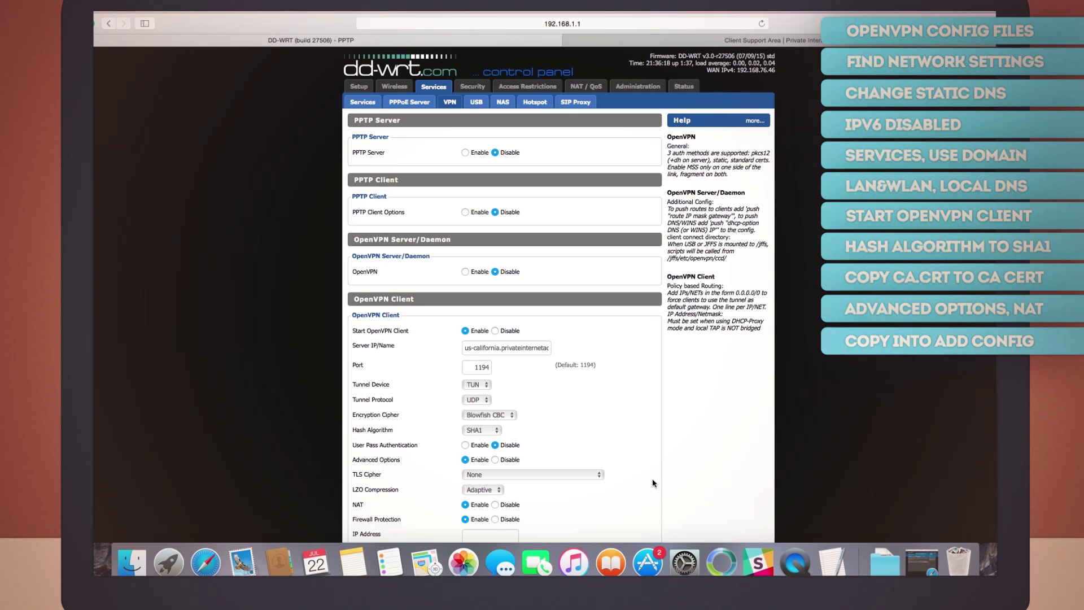
scroll(653, 483, "down", 5)
scroll(652, 483, "up", 5)
left_click(623, 92)
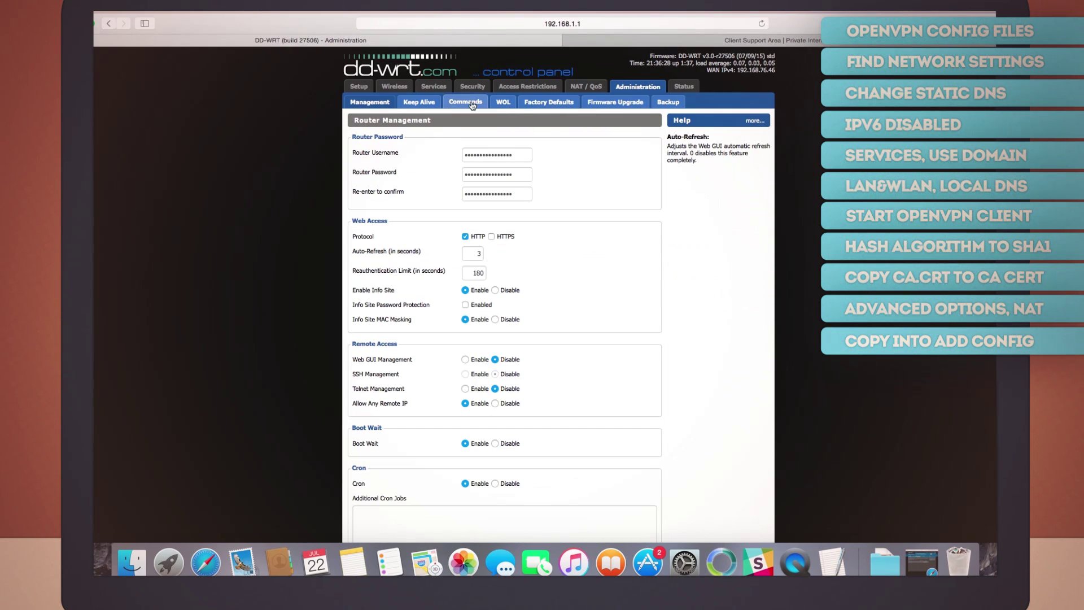
left_click(468, 104)
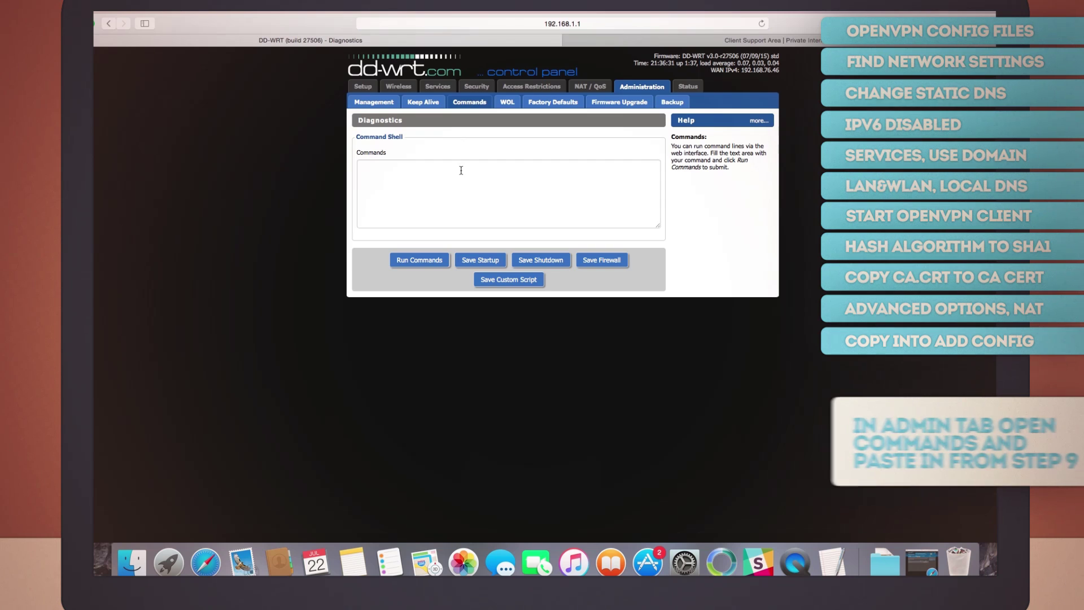
Type echo commands writing the VPN username and password into /tmp/password.txt
left_click(461, 183)
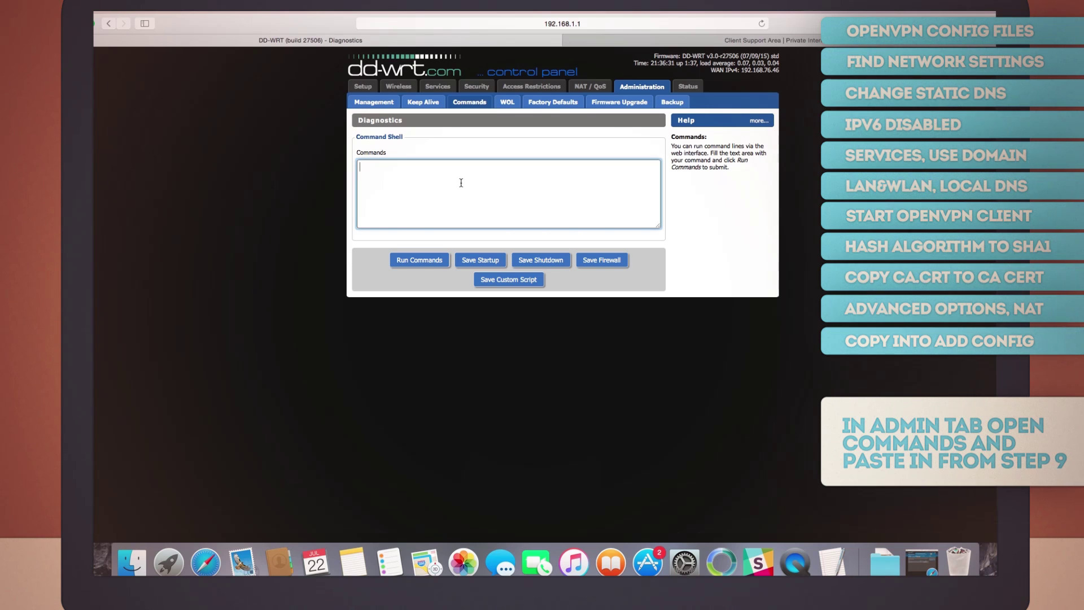
key("Return")
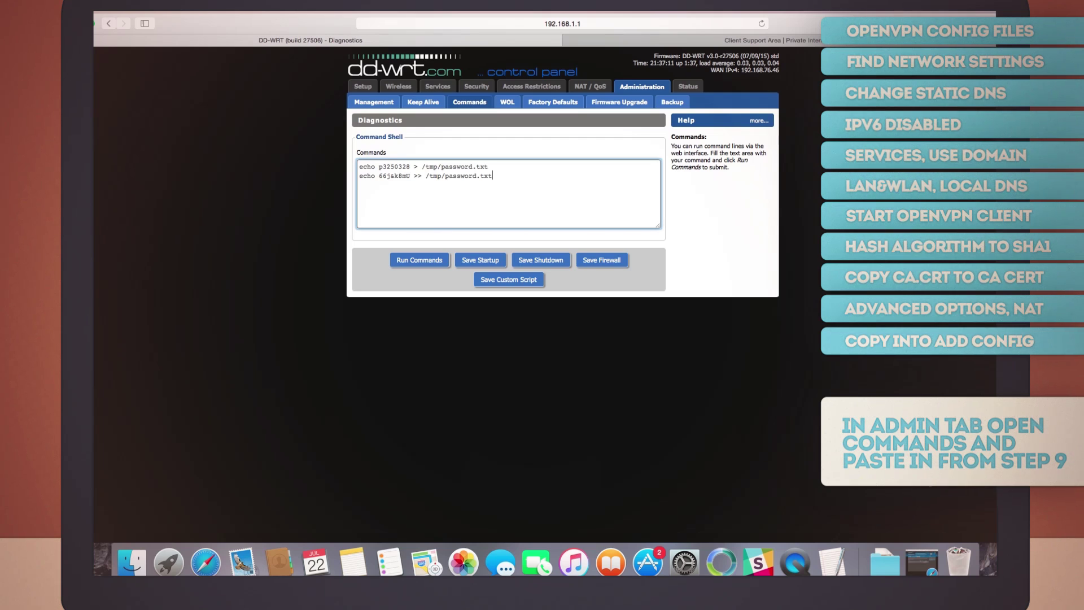
key("Return")
Append '/usr/bin/killall openvpn' and the 'openvpn --config /tmp/openvpncl.openvpn.conf' line, then save as Startup script
type("/usr/bin/killall openvpn")
key("Return")
type("/usr/sbin openvpn --config /tmp/openvpncl.")
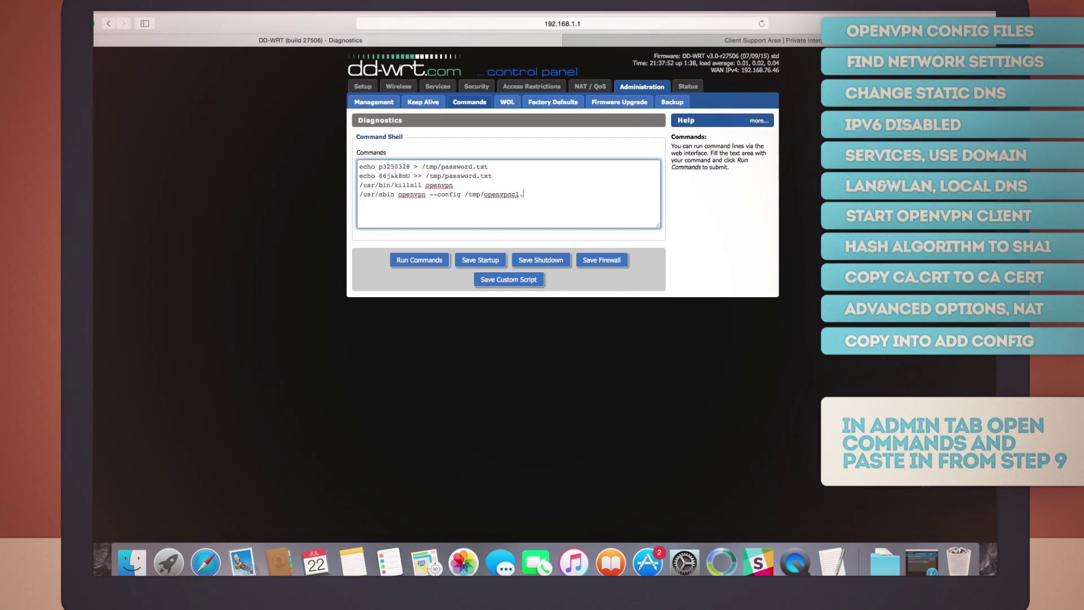
type("openvpn.conf --route-up /tmp/openvpncl/route-up.sh --down-")
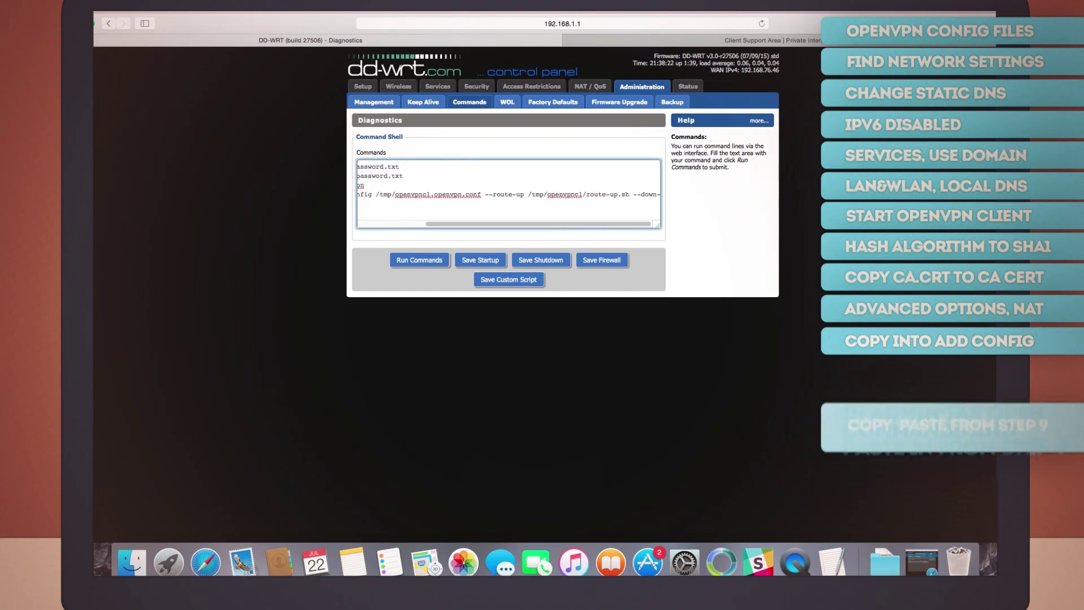
type("pre /tmp/openvpncl/route-down.sh --daemon")
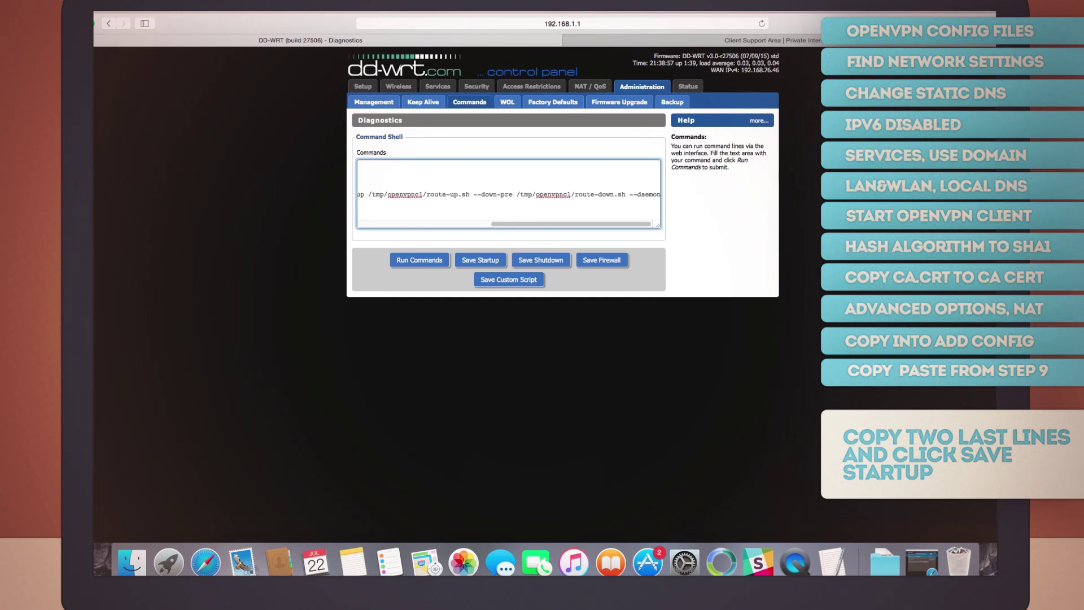
key("Return")
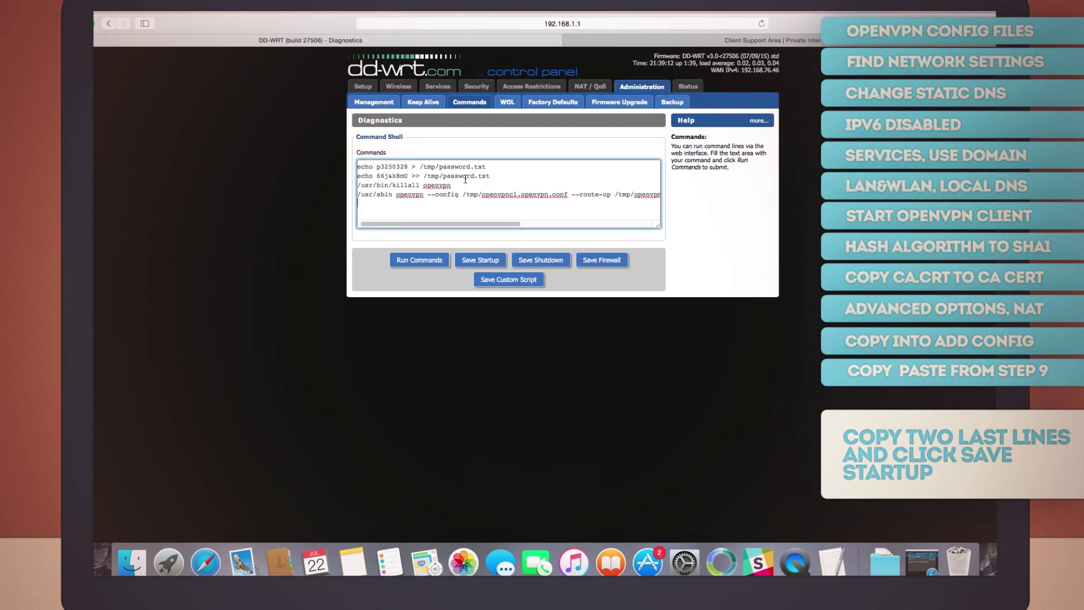
left_click(487, 260)
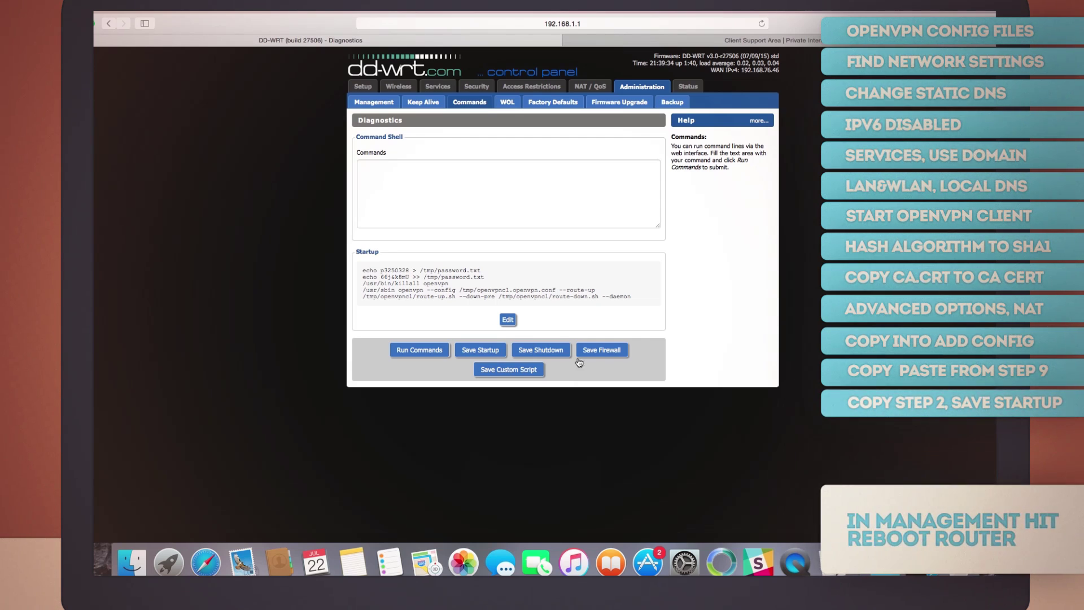
Reboot the router from the Management page and dismiss Safari's save-password prompt
left_click(374, 102)
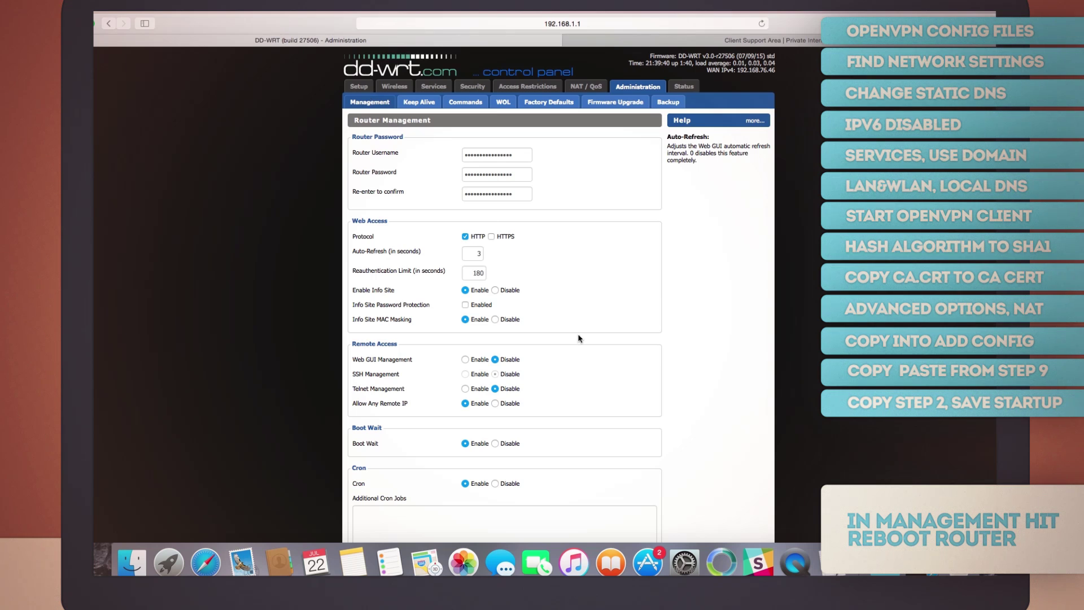
scroll(579, 338, "down", 20)
left_click(590, 517)
left_click(559, 102)
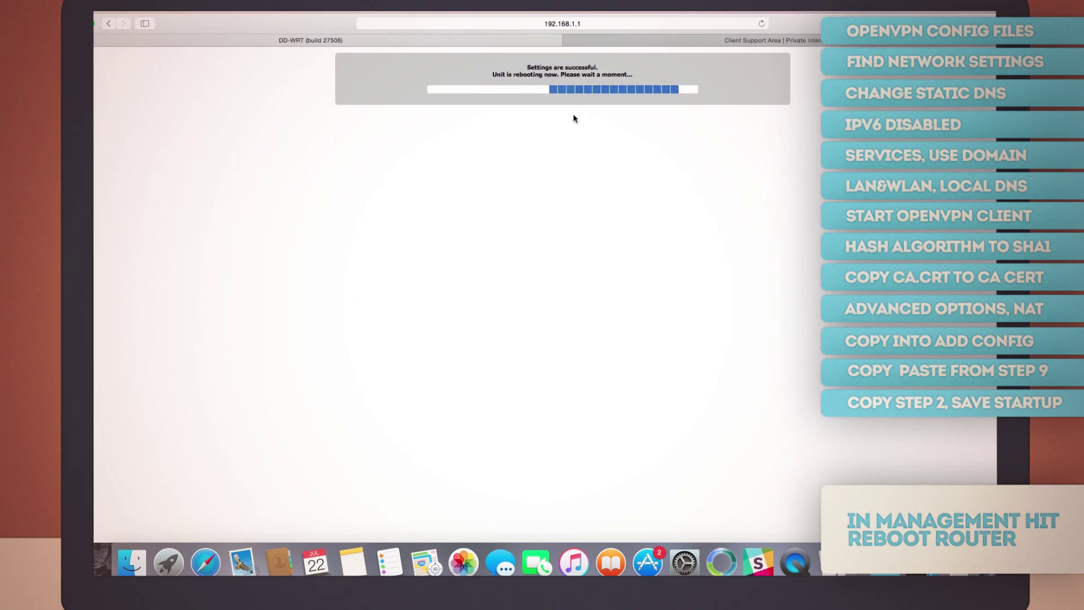